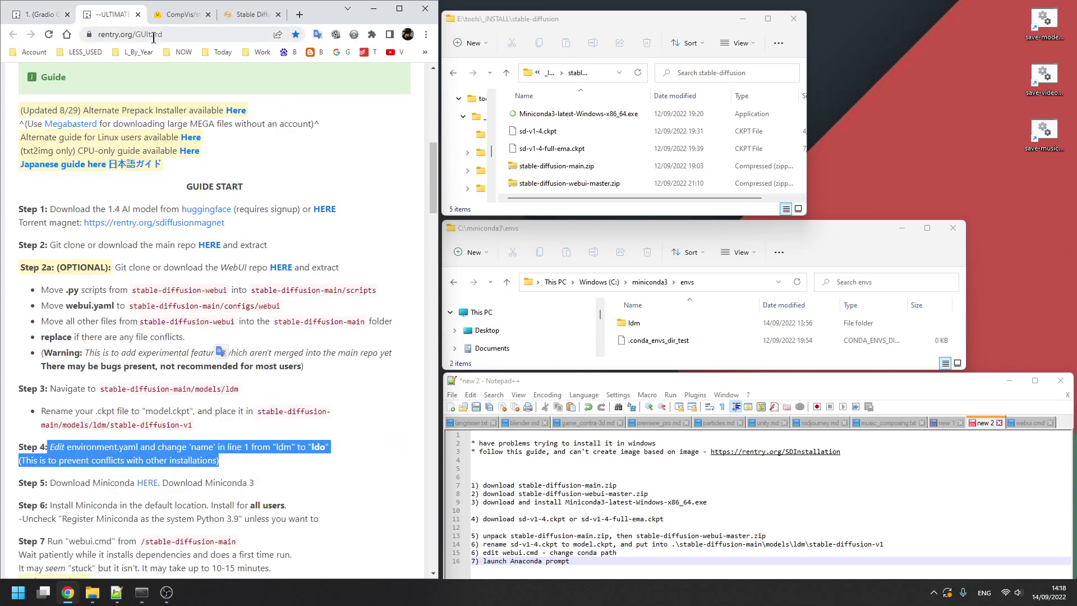
# Step: View the rentry.org/SDInstallation guide and the Image-to-Image Unified page of the local Stable Diffusion WebUI
pyautogui.click(42, 15)
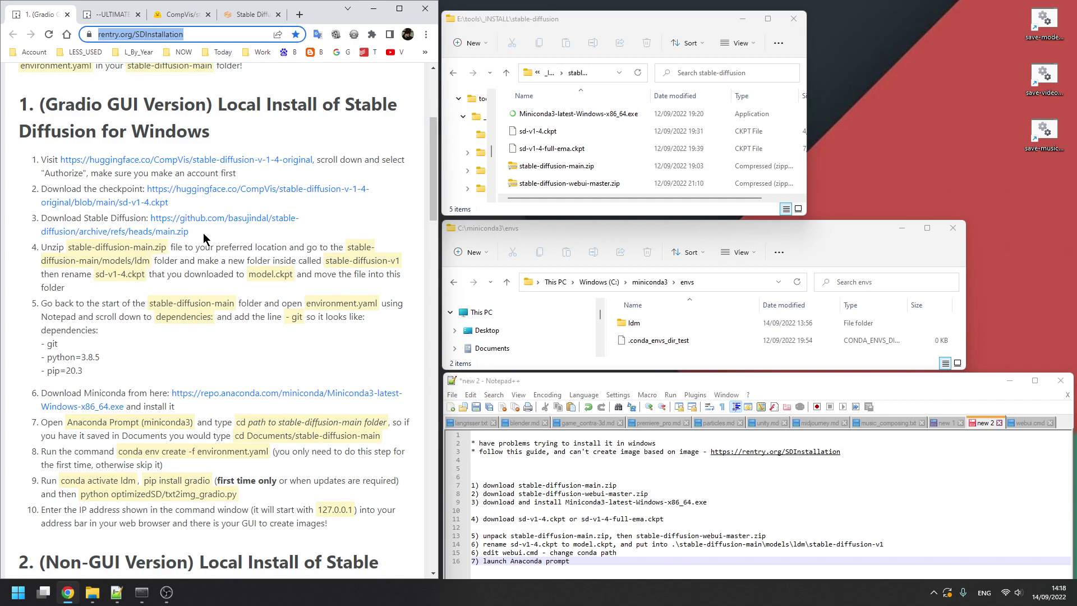
pyautogui.click(257, 15)
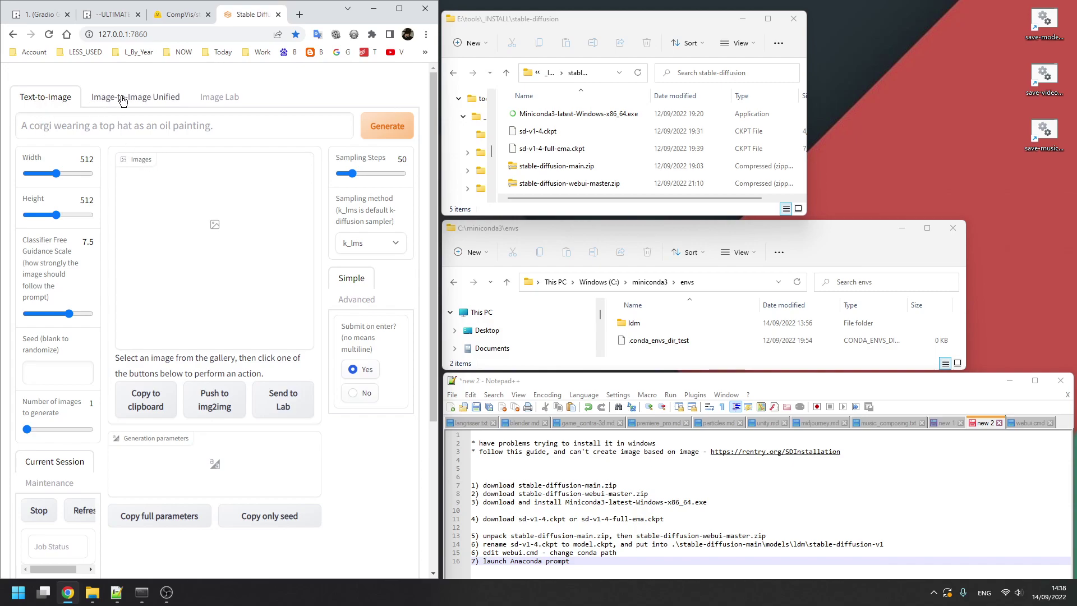
pyautogui.click(141, 100)
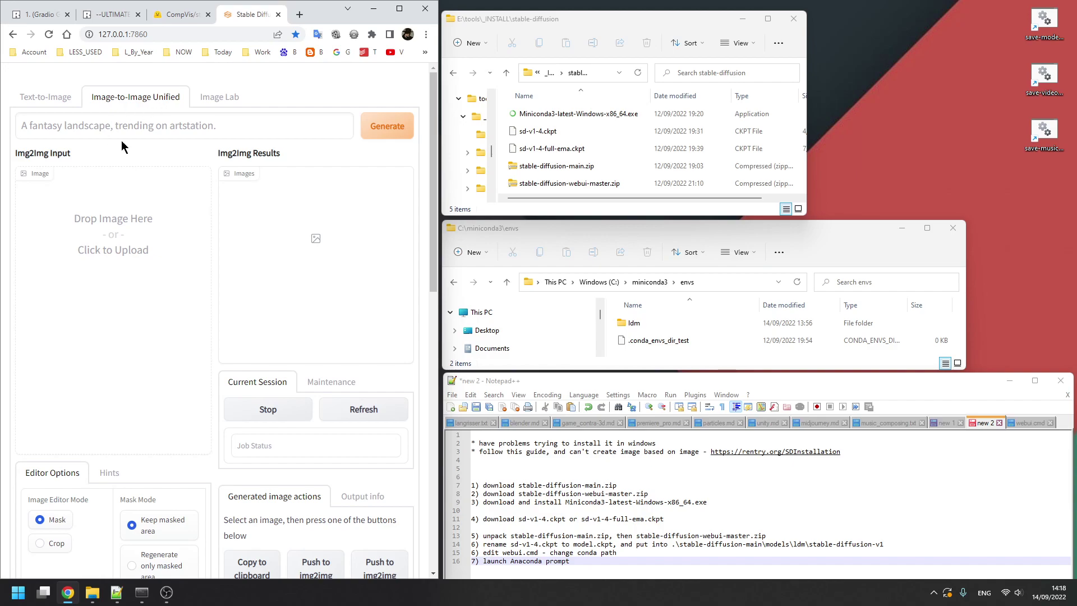
# Step: Compare the SDInstallation guide with the second rentry.org guide and check the linked Hugging Face model page
pyautogui.click(43, 17)
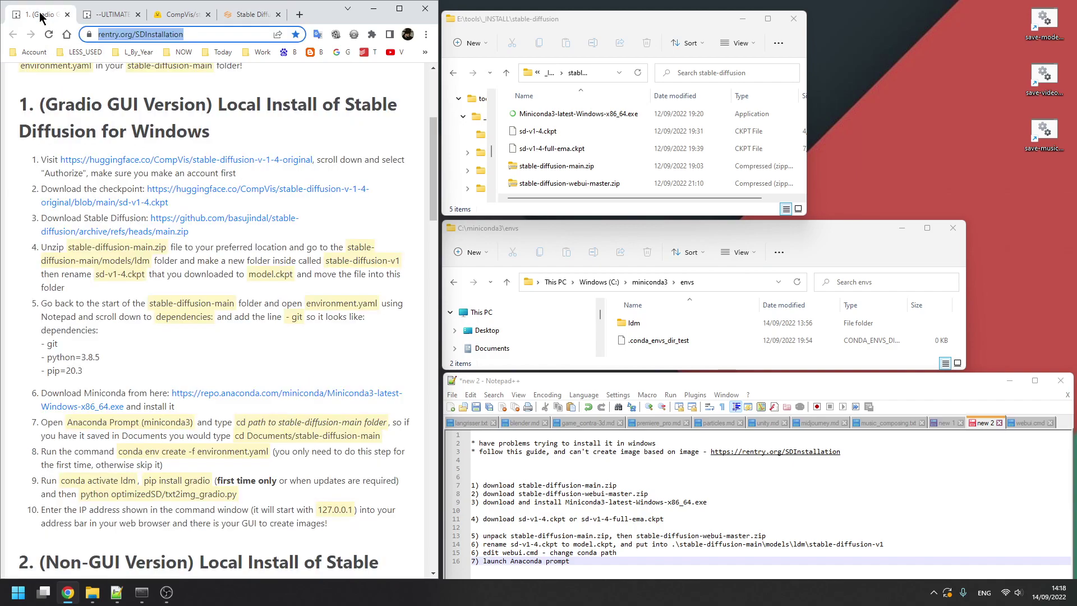
pyautogui.click(112, 15)
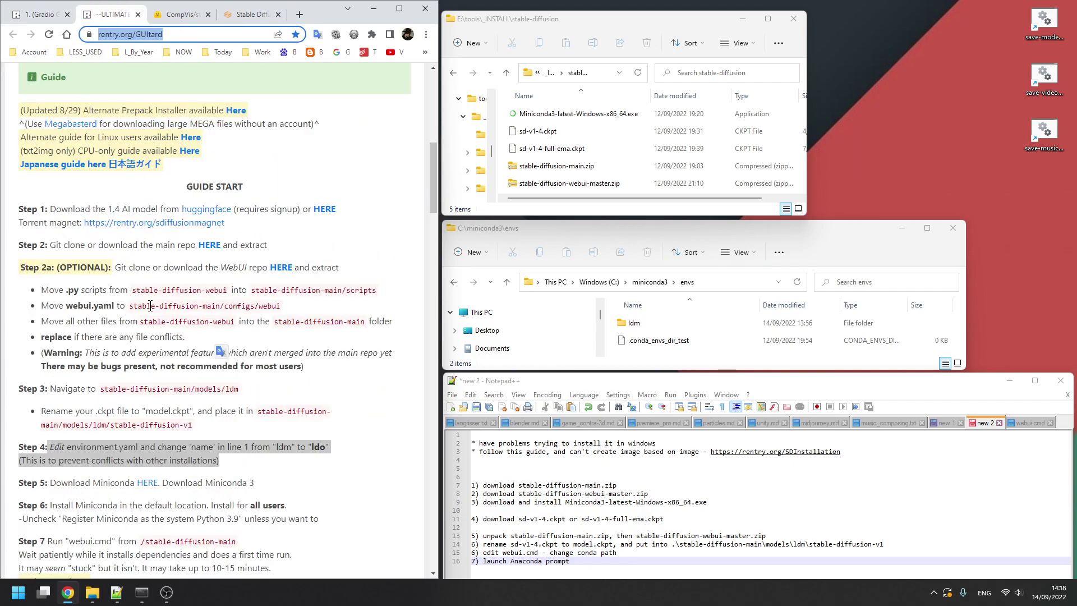
pyautogui.click(46, 16)
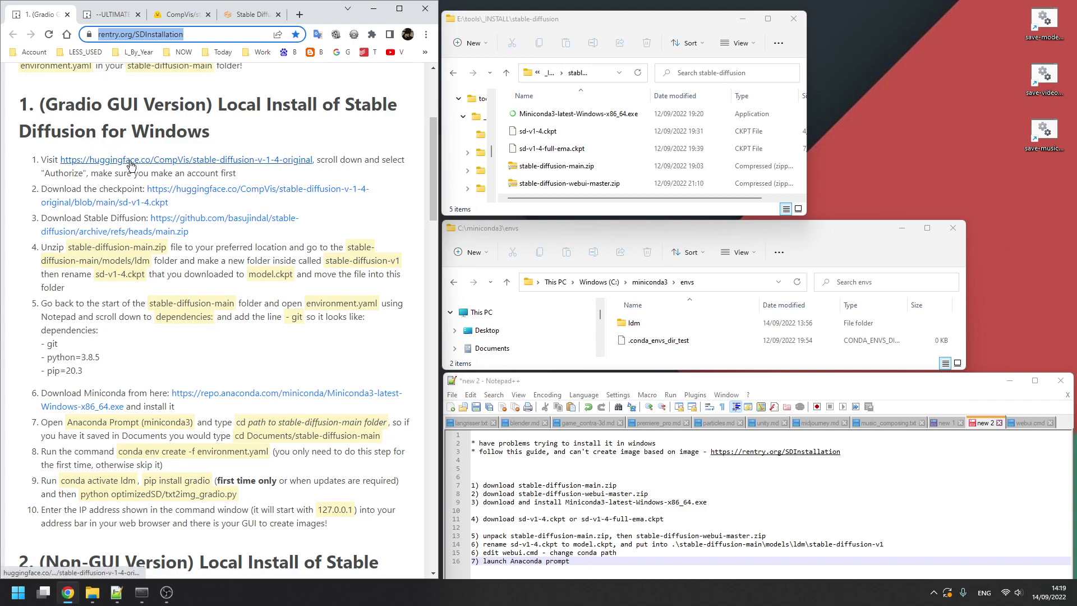
pyautogui.click(179, 14)
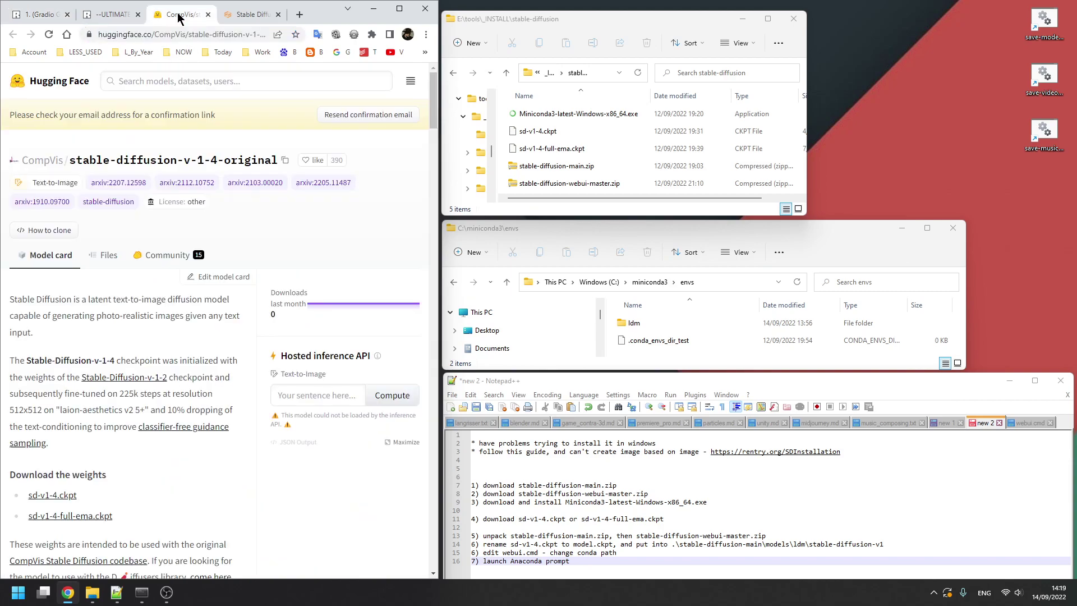
pyautogui.click(49, 16)
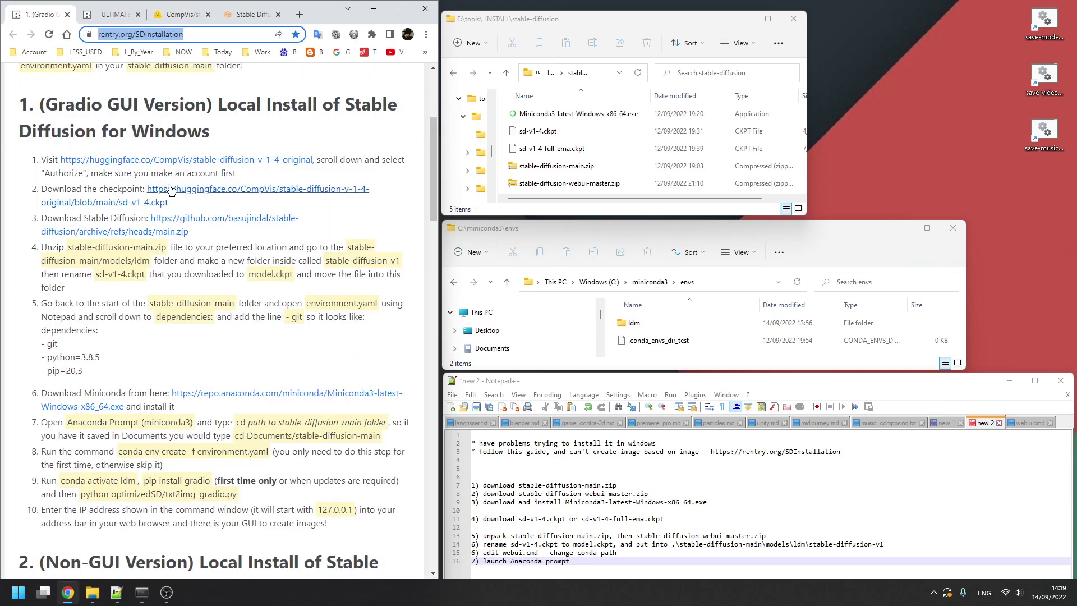
# Step: Match stable-diffusion-main.zip and stable-diffusion-webui-master.zip in the install folder to the download steps in the notes and guides
pyautogui.moveTo(625, 485); pyautogui.dragTo(523, 484)
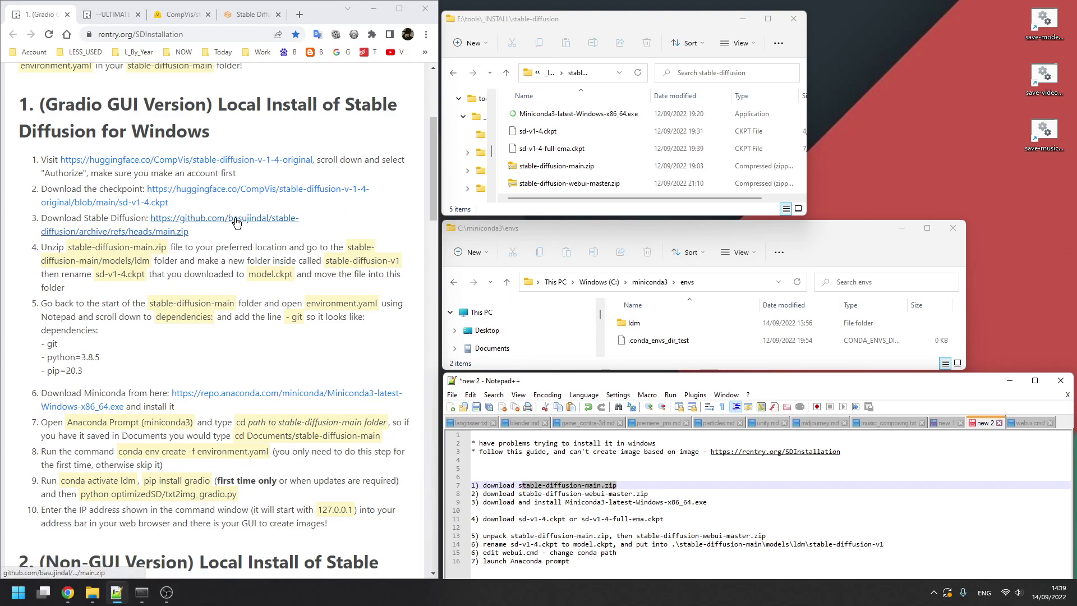
pyautogui.click(551, 171)
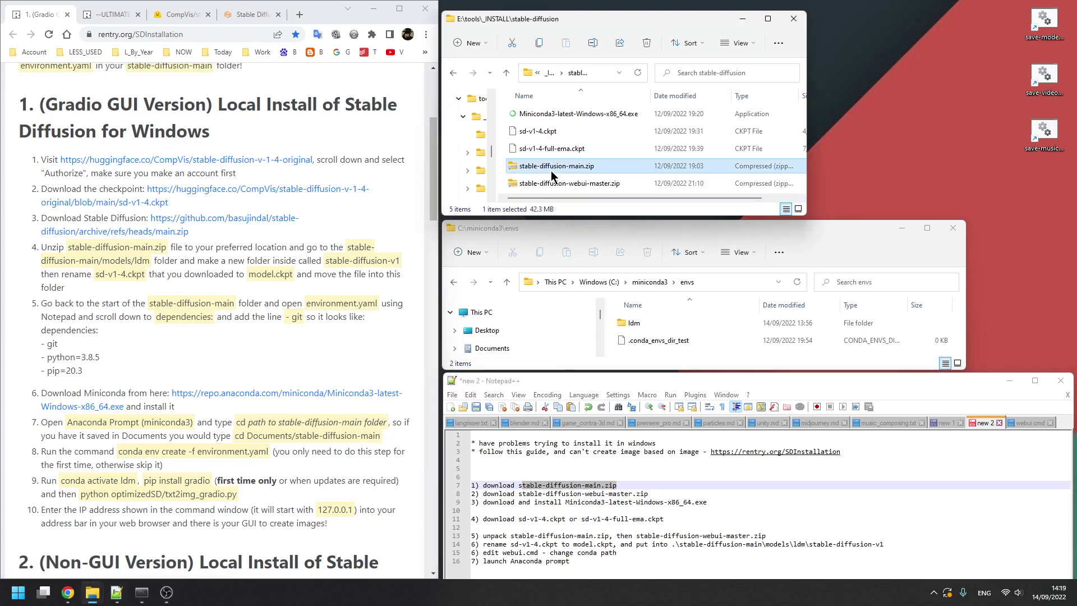
pyautogui.click(116, 16)
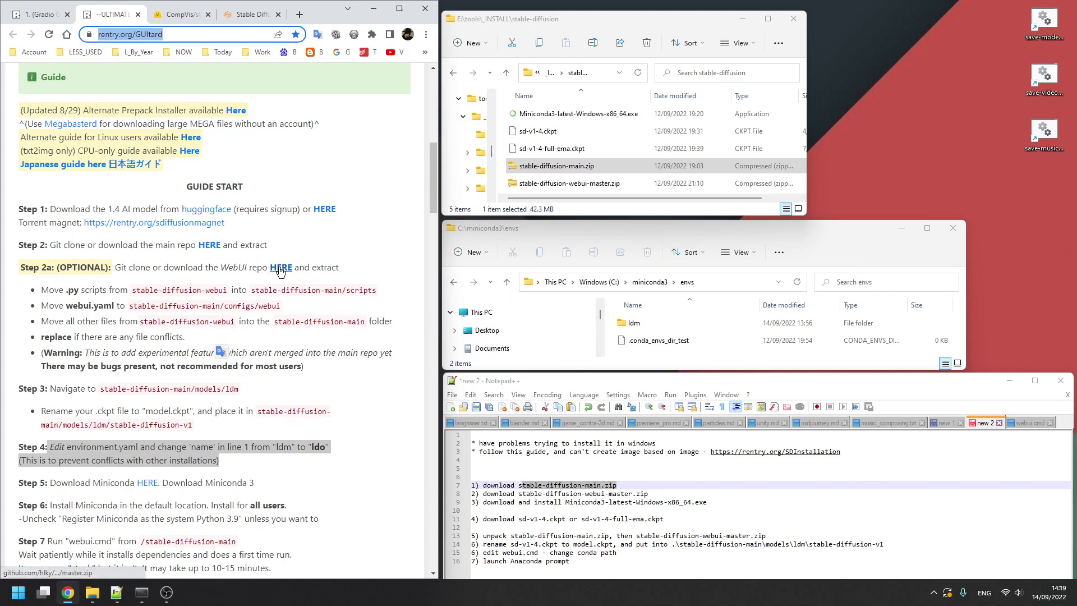
pyautogui.click(568, 186)
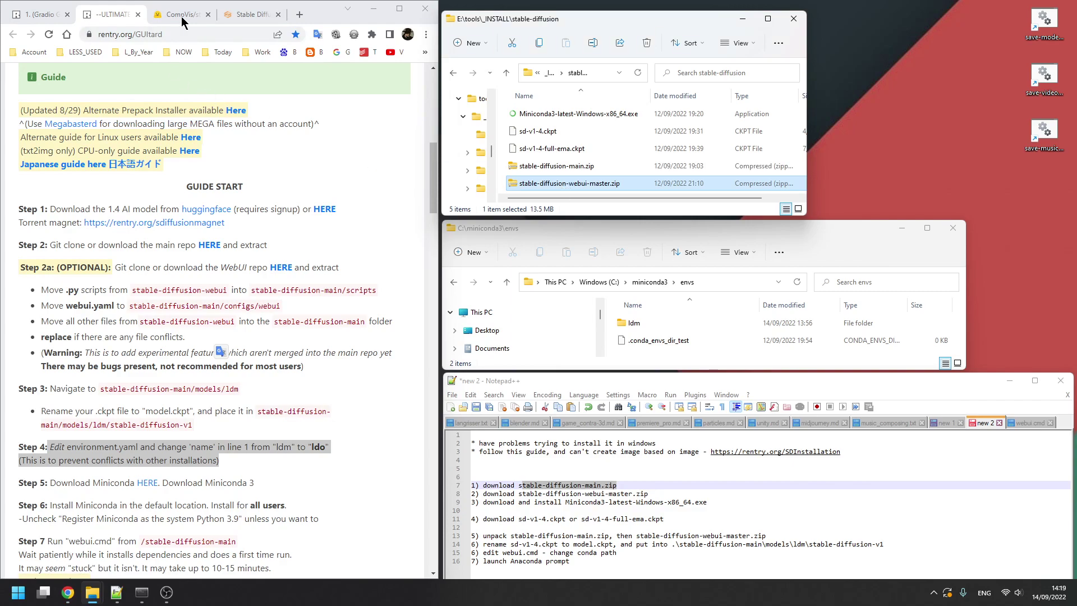
# Step: Examine the checkpoint download links on the CompVis stable-diffusion-v-1-4-original page referenced by the SDInstallation guide
pyautogui.click(39, 14)
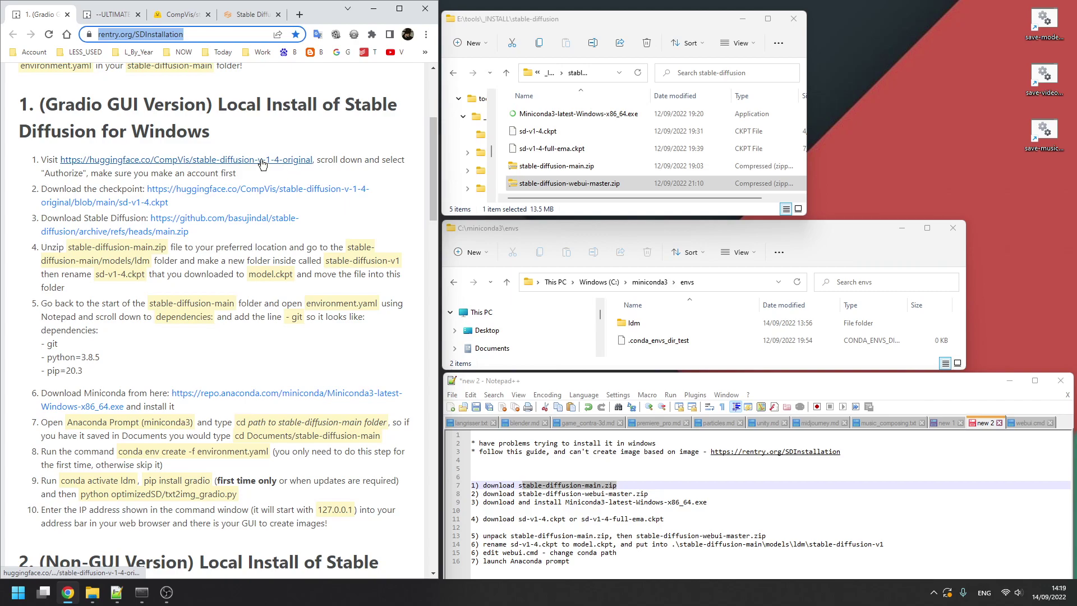
pyautogui.click(174, 16)
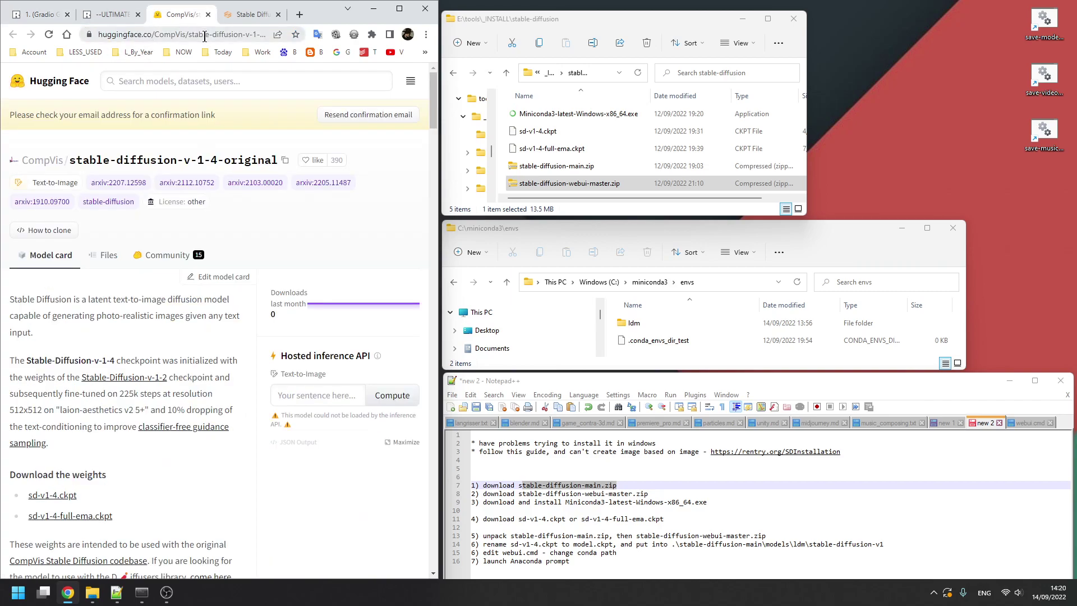
pyautogui.click(205, 36)
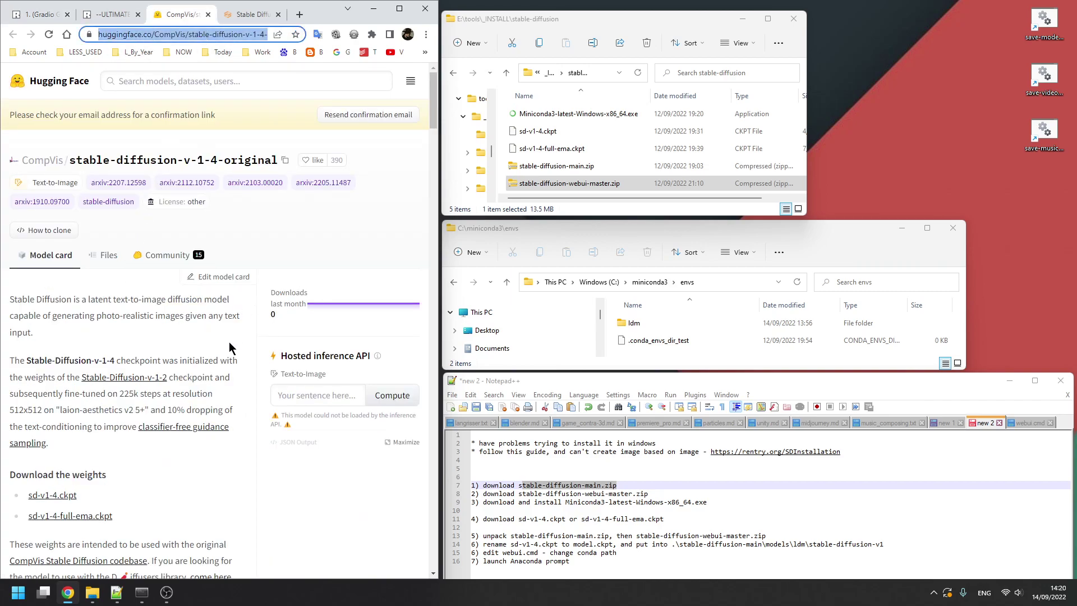
pyautogui.scroll(-2, 157, 359)
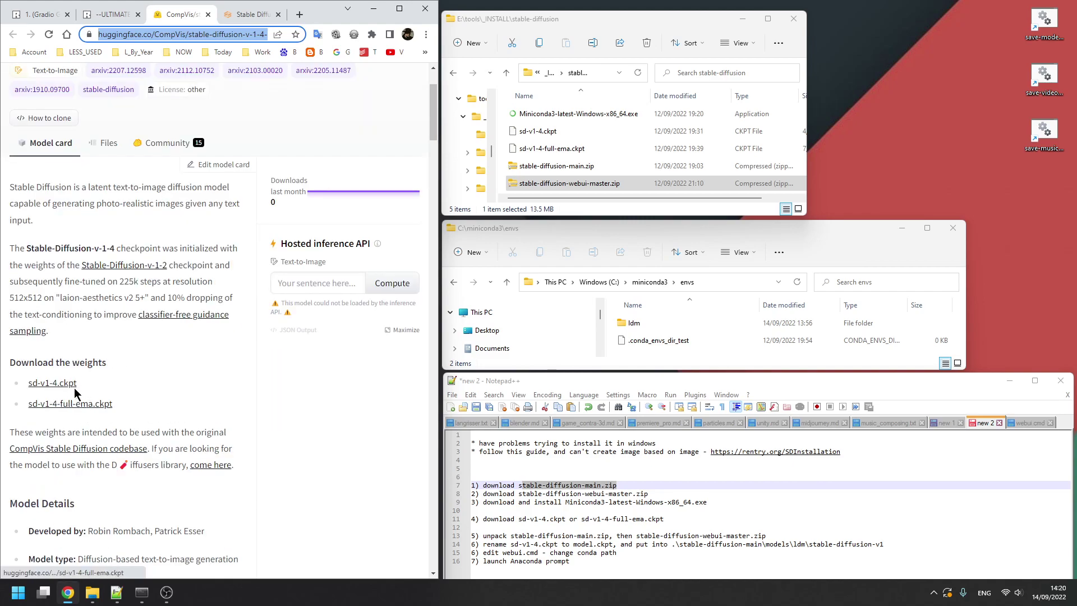
pyautogui.scroll(2, 79, 396)
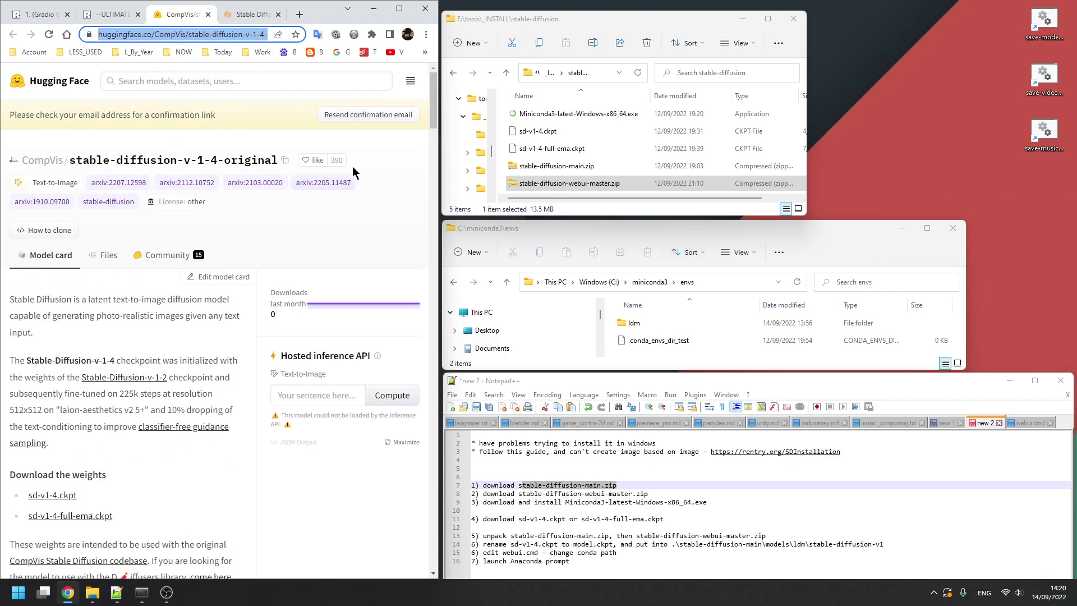
# Step: View the Hugging Face model page at full screen and return the browser to a narrow window beside the folders
pyautogui.click(399, 8)
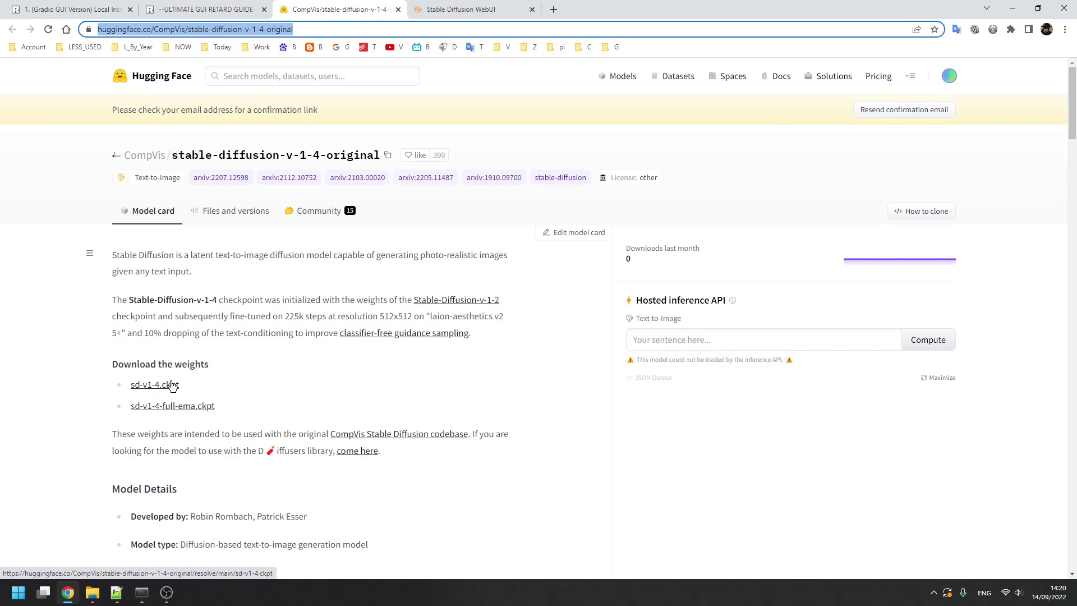
pyautogui.doubleClick(688, 16)
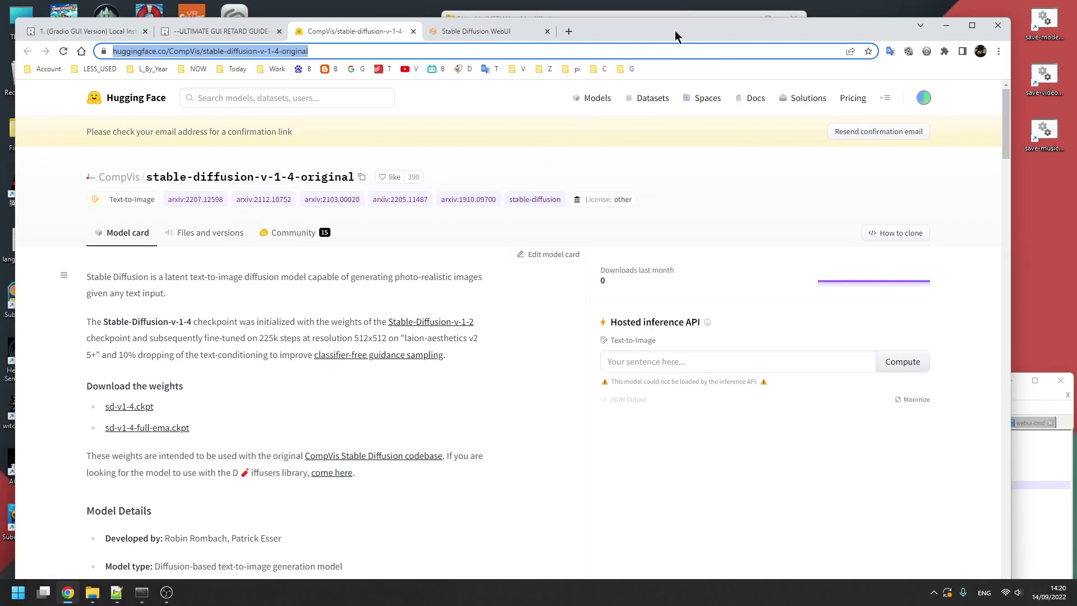
pyautogui.doubleClick(674, 31)
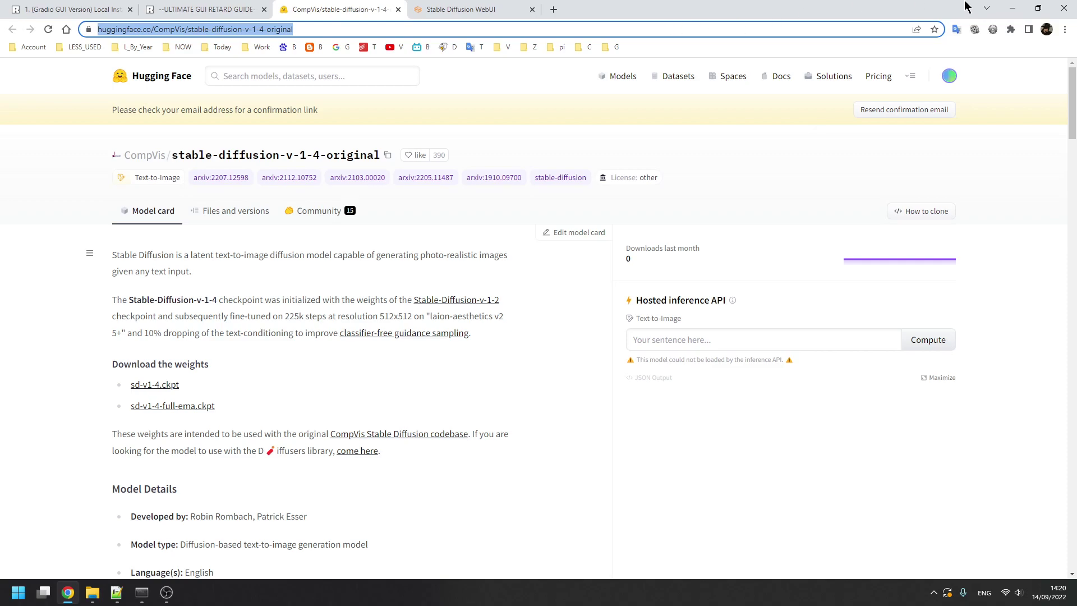
pyautogui.press('super+Left')
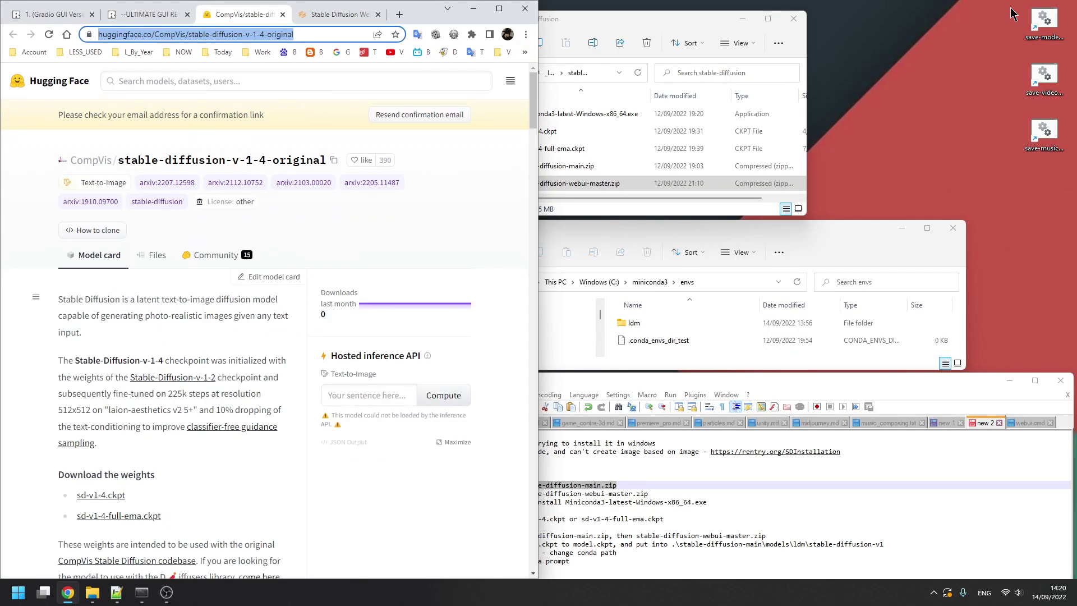
pyautogui.moveTo(538, 199); pyautogui.dragTo(442, 193)
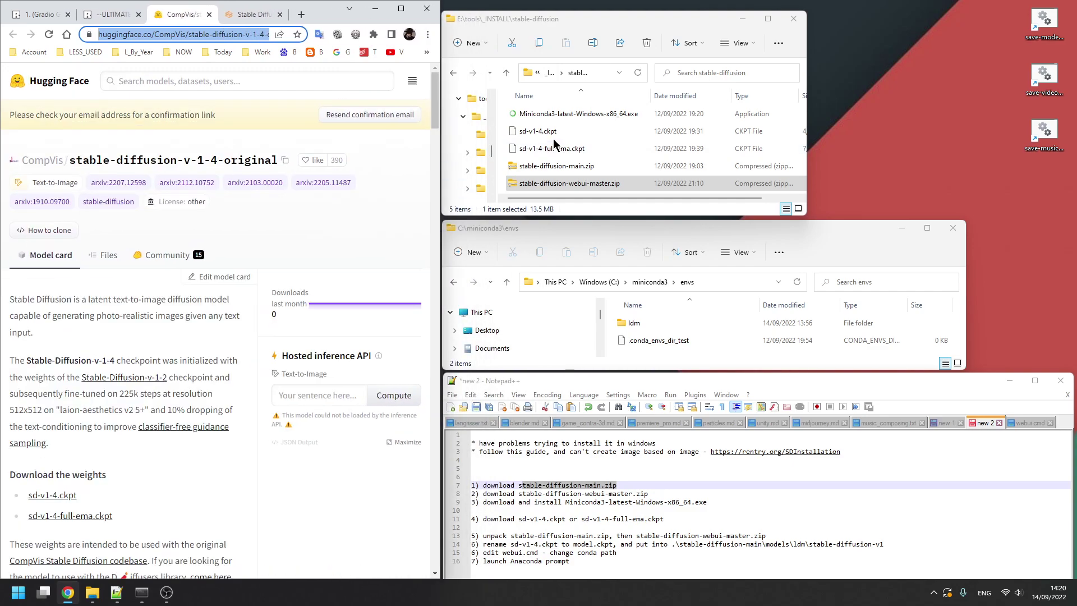
# Step: Check sd-v1-4-full-ema.ckpt and the downloaded zip archives against the Gradio installation guide
pyautogui.click(540, 149)
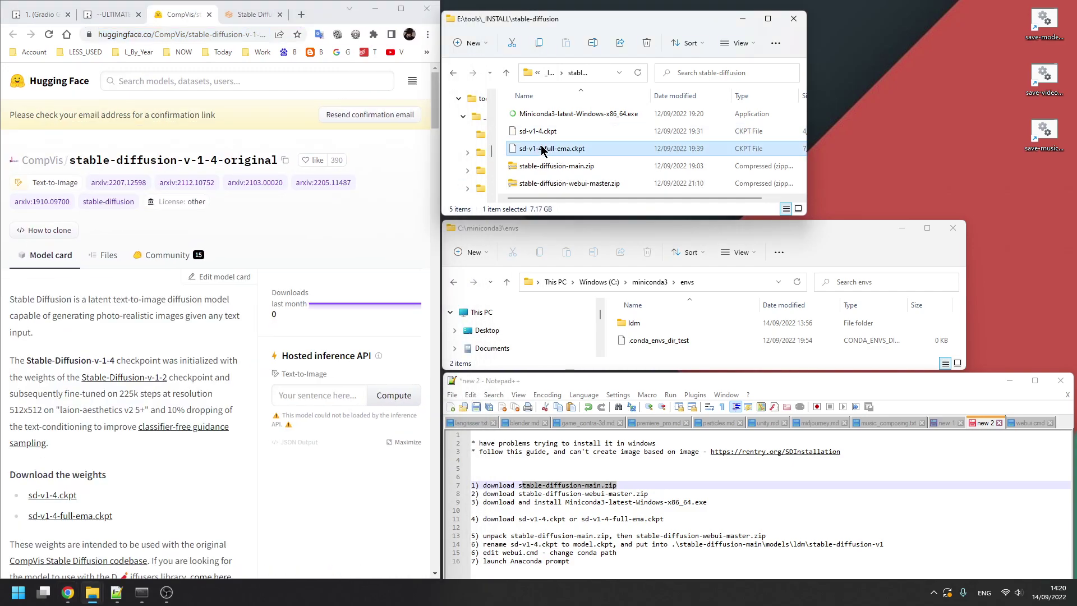
pyautogui.click(44, 17)
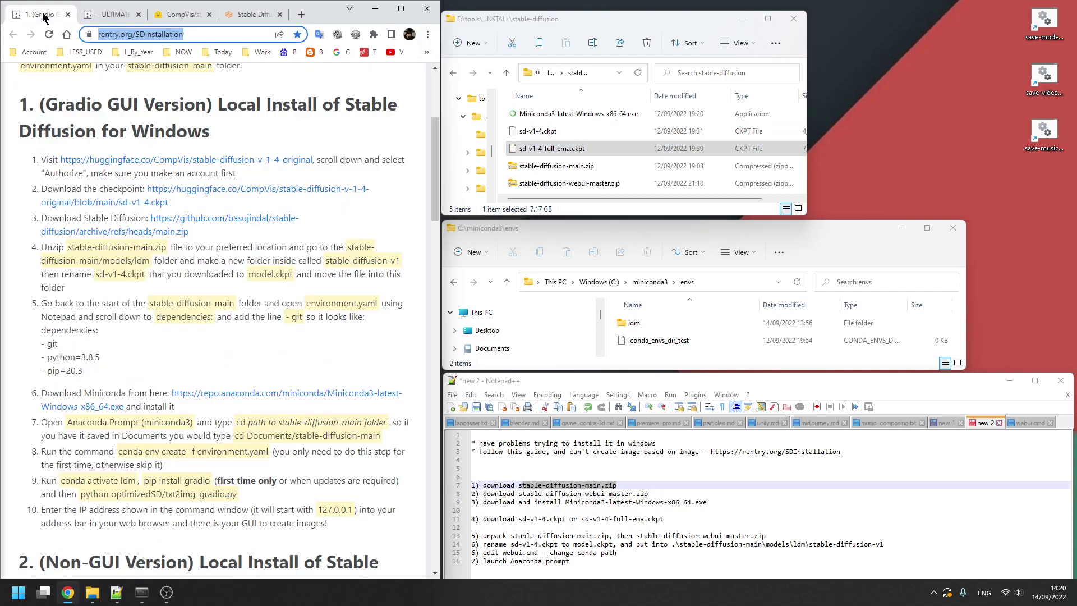
pyautogui.click(547, 170)
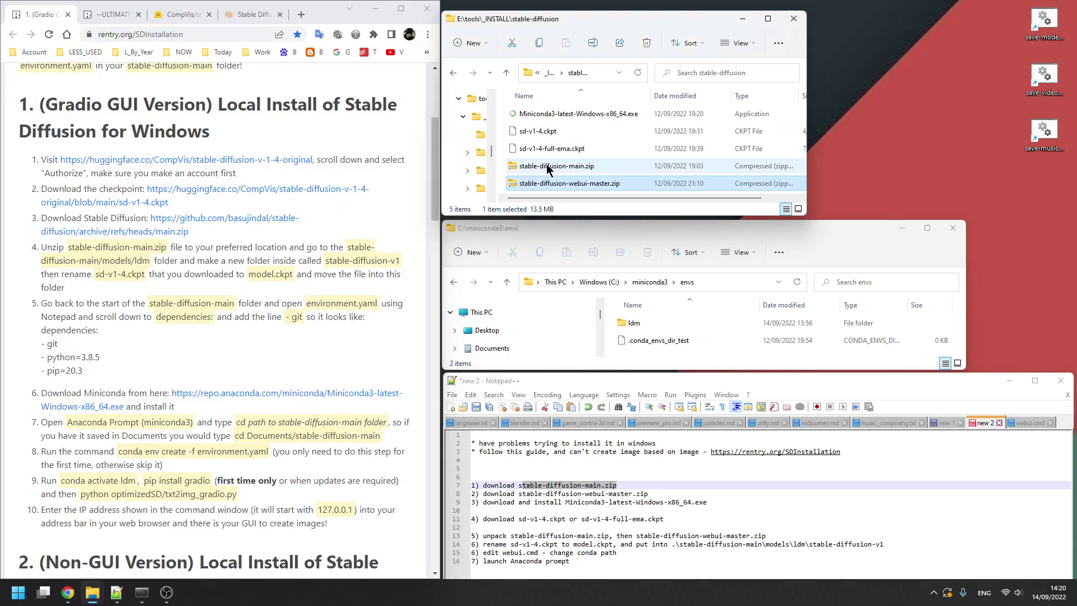
pyautogui.click(538, 148)
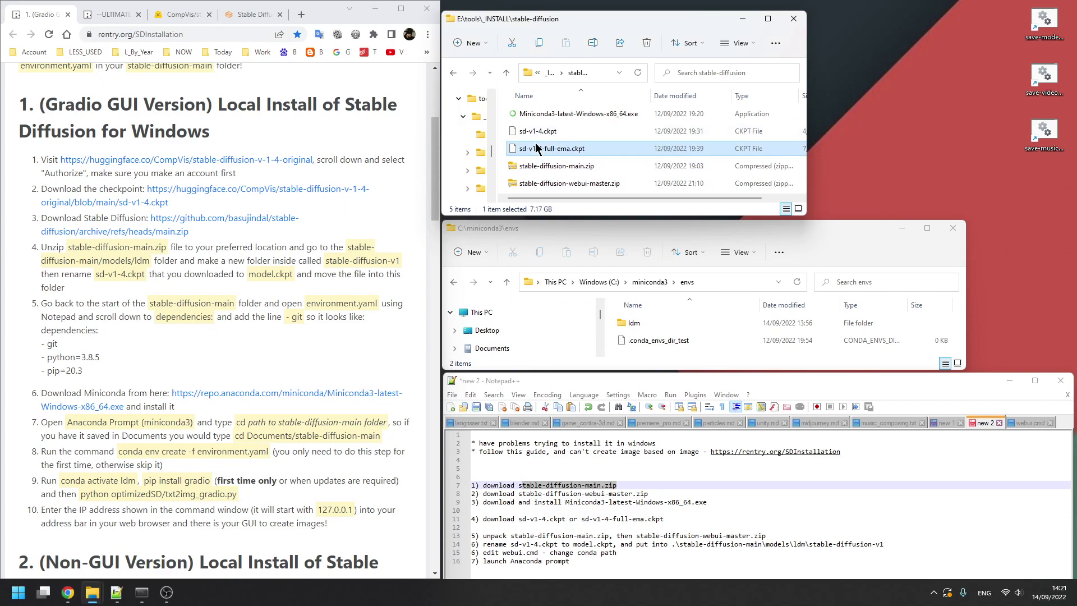
# Step: Locate the Miniconda3-latest-Windows-x86_64.exe installer and view the C:\miniconda3\envs folder
pyautogui.click(552, 115)
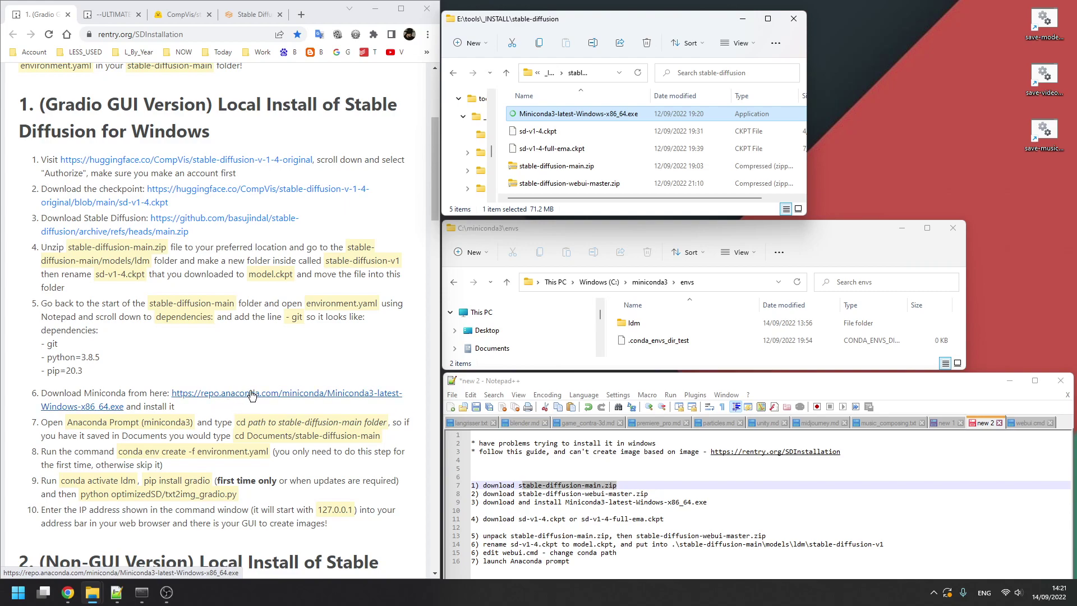
pyautogui.moveTo(560, 119)
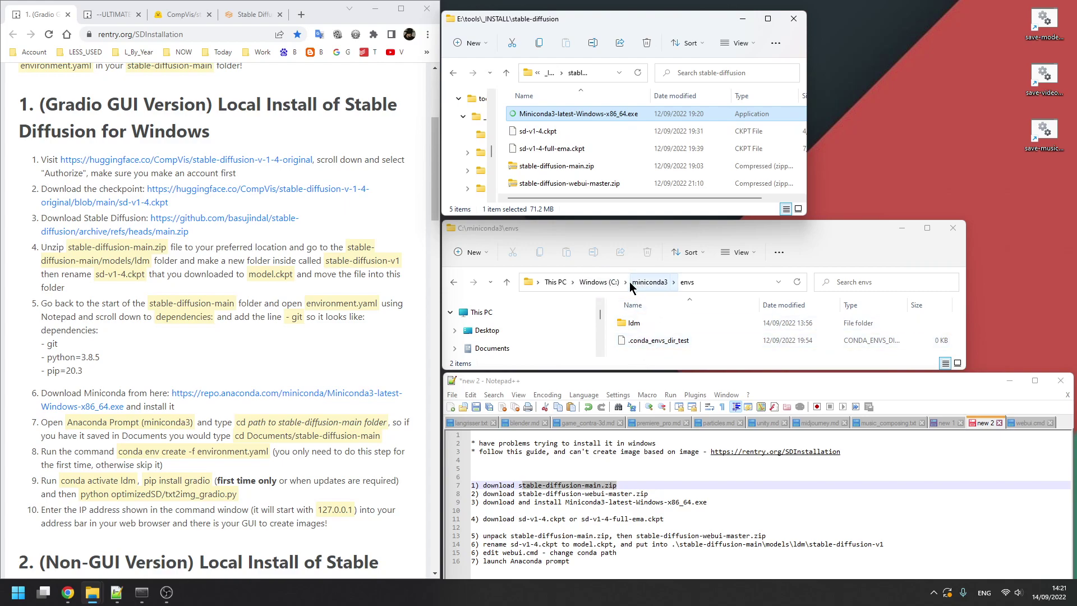
pyautogui.click(650, 356)
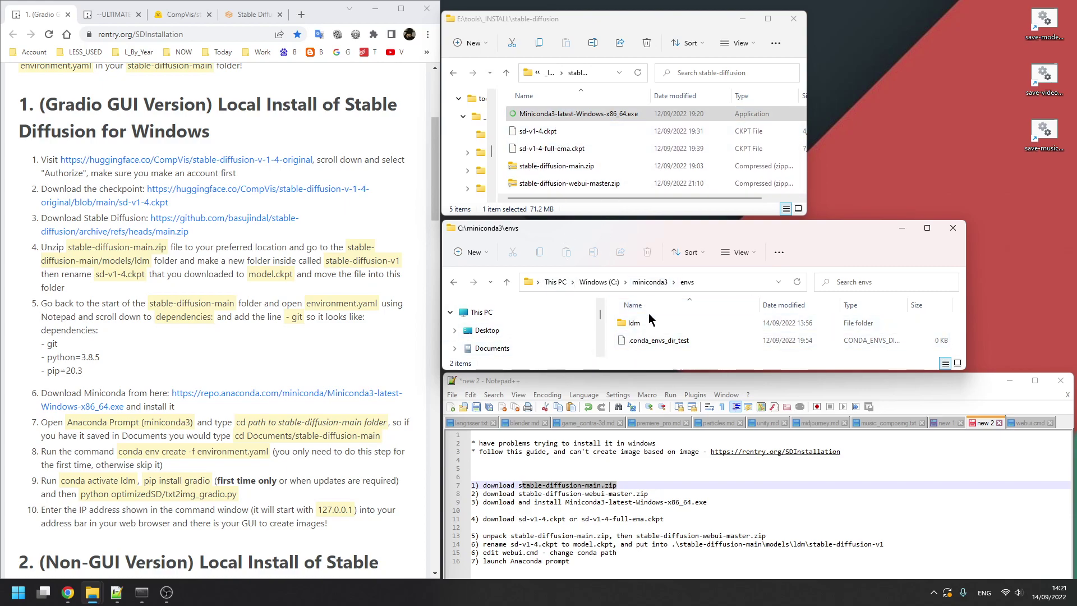
# Step: Bring the E:\tools folder window into view below the downloaded archives and select its stable-diffusion-main folder
pyautogui.click(544, 168)
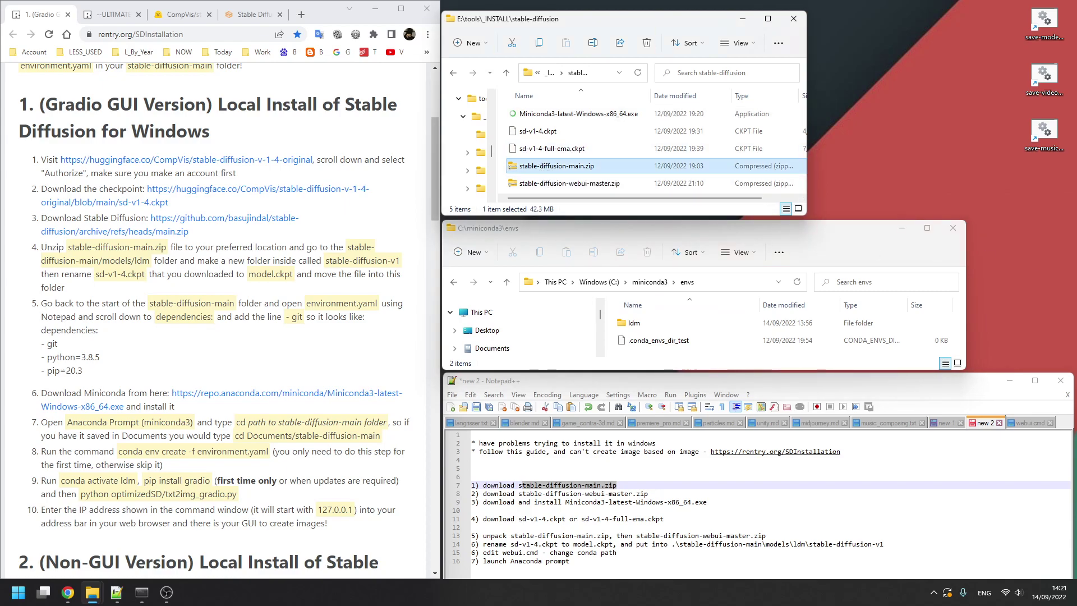
pyautogui.moveTo(1076, 269); pyautogui.dragTo(642, 146)
pyautogui.click(637, 302)
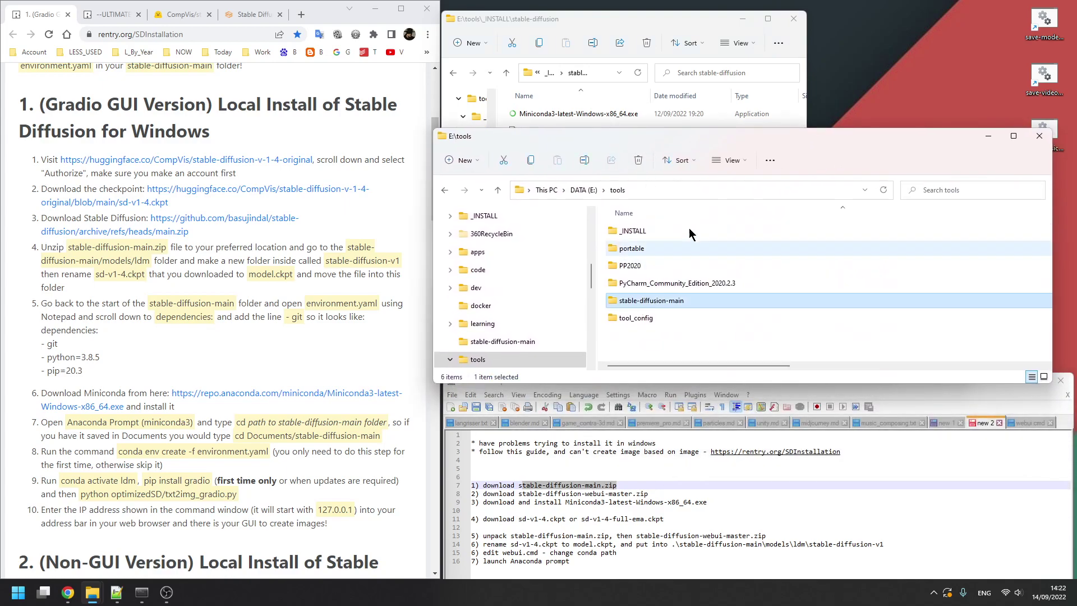
pyautogui.moveTo(772, 140); pyautogui.dragTo(460, 300)
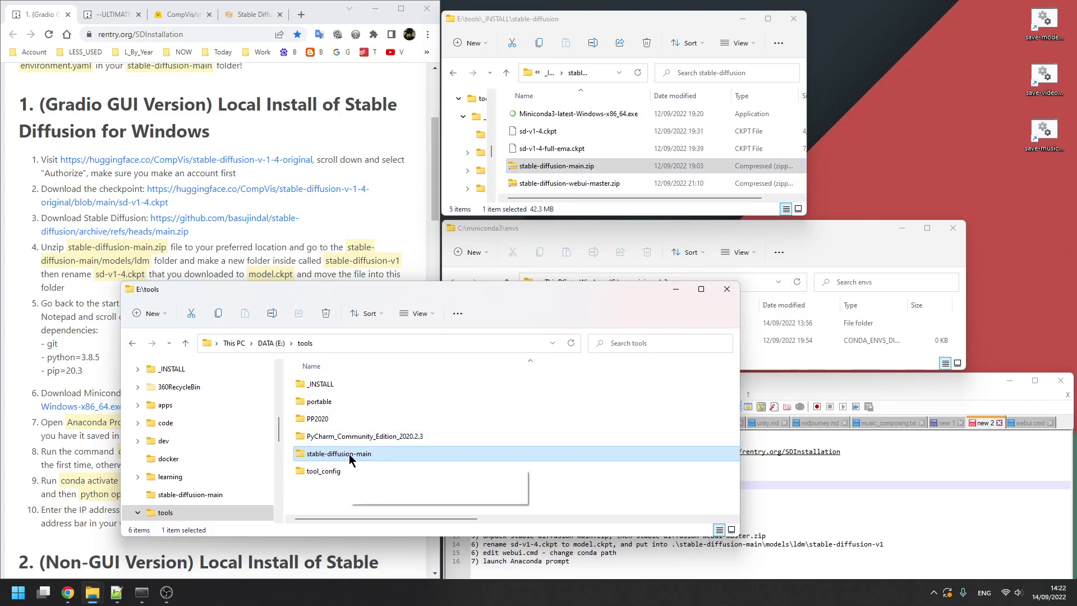
# Step: Inspect the top-level folders inside stable-diffusion-main.zip and stable-diffusion-webui-master.zip
pyautogui.click(569, 181)
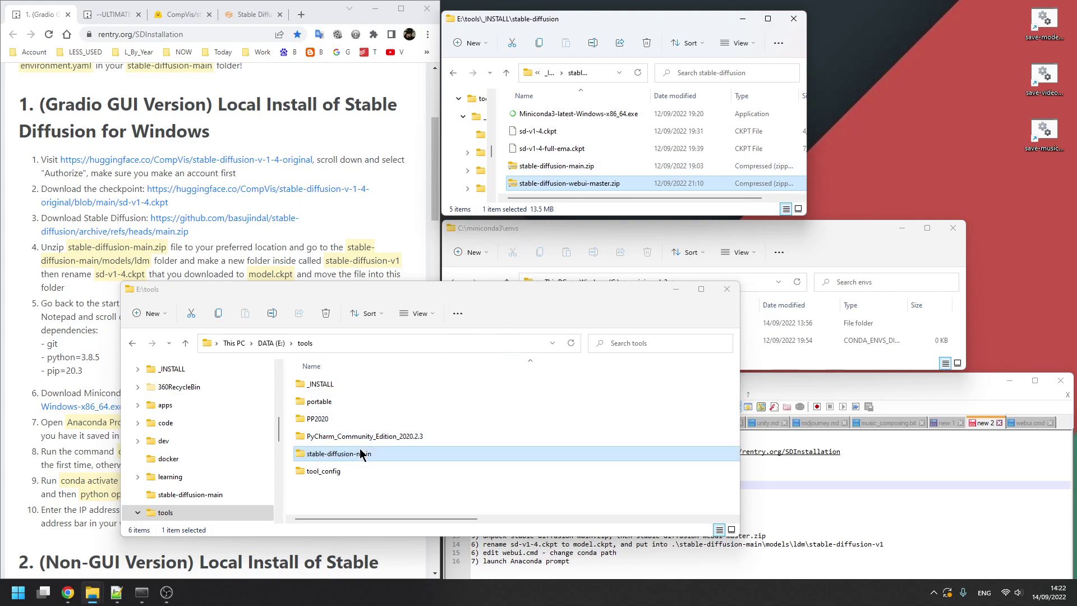
pyautogui.doubleClick(555, 167)
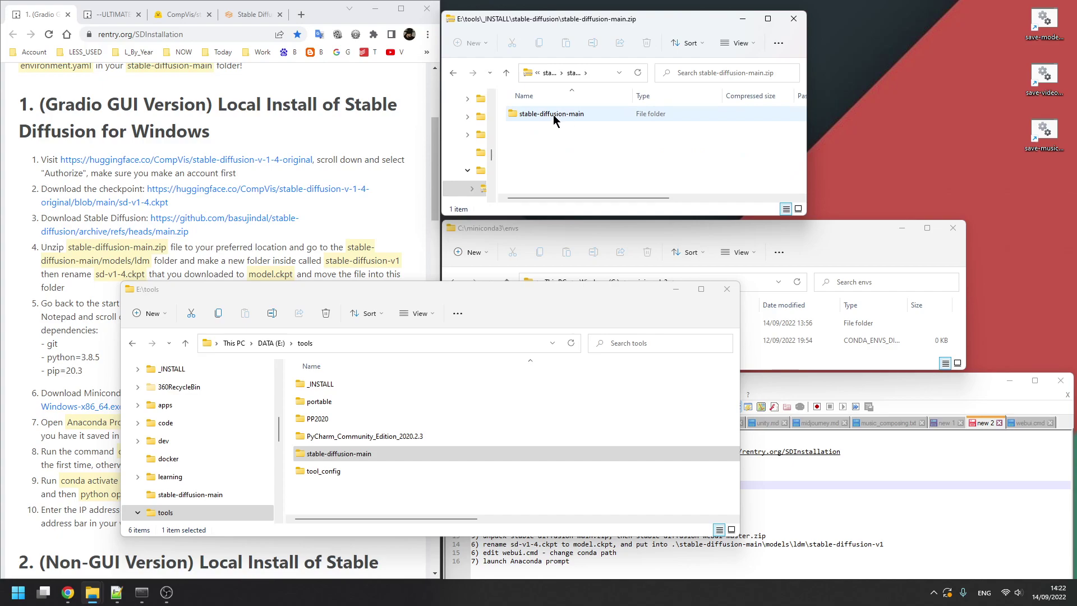
pyautogui.click(453, 73)
pyautogui.click(353, 456)
pyautogui.doubleClick(566, 183)
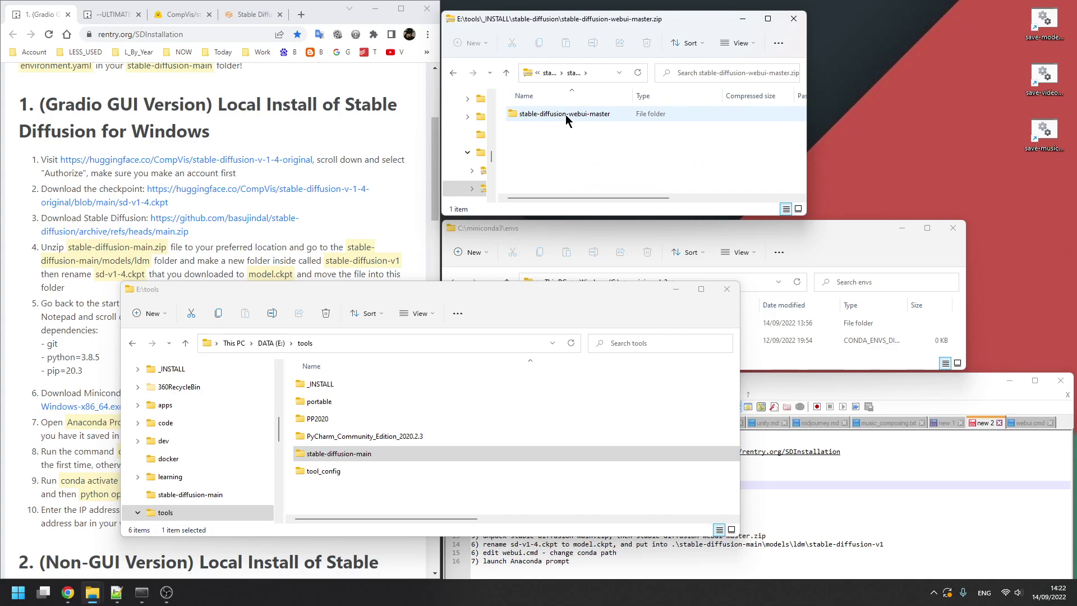
# Step: Inspect the contents of the stable-diffusion-webui-master folder inside its zip, then return to the downloaded archives folder
pyautogui.doubleClick(564, 115)
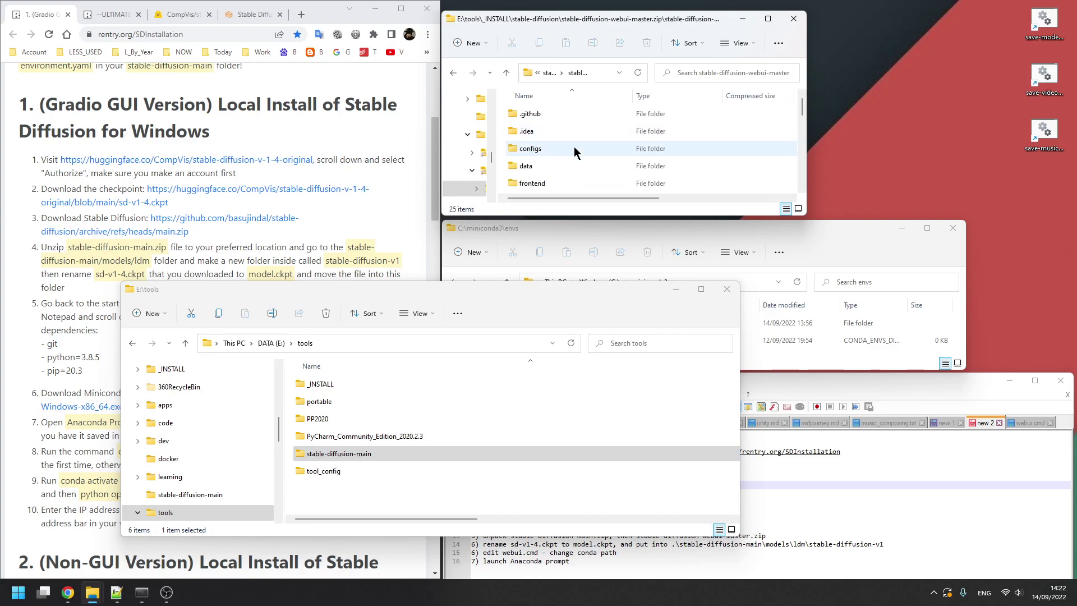
pyautogui.click(527, 115)
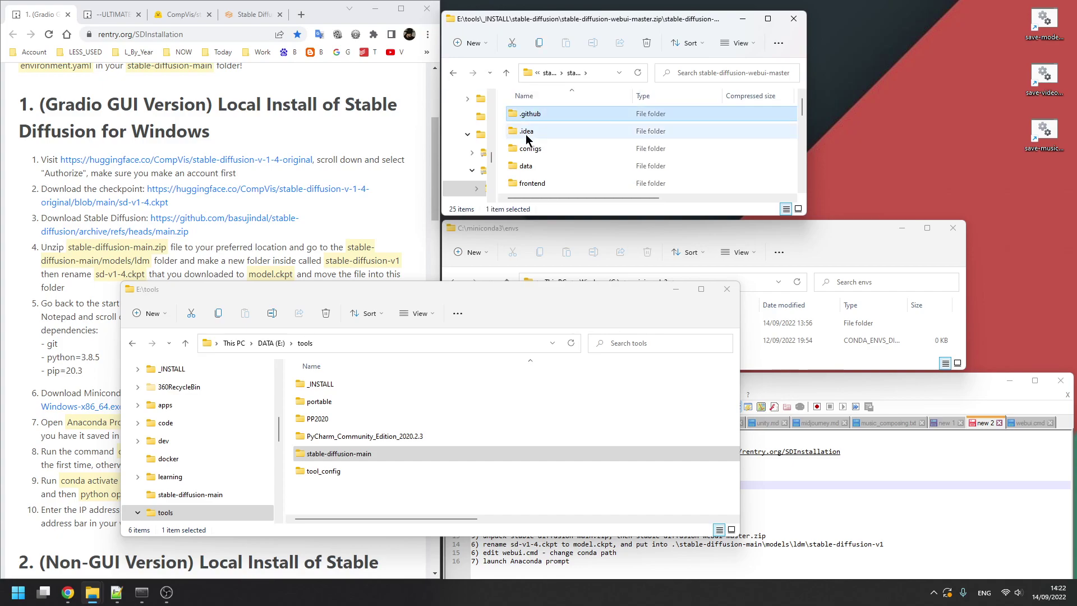
pyautogui.click(527, 135)
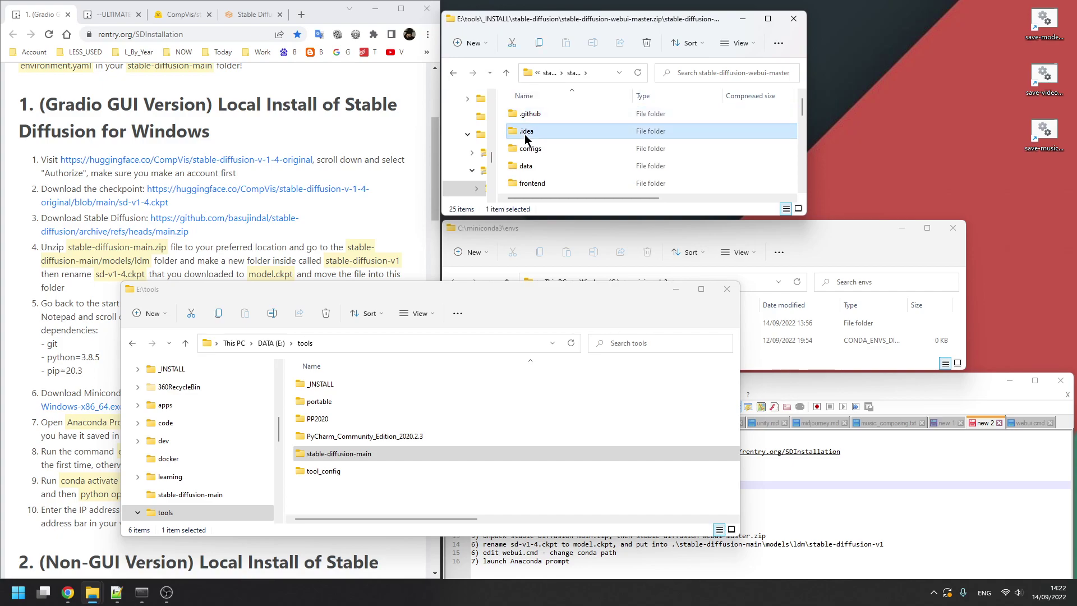
pyautogui.click(453, 73)
pyautogui.click(454, 73)
# Step: Open the E:\tools\stable-diffusion-main folder, view its contents, and widen the folder tree so its names are readable
pyautogui.click(316, 456)
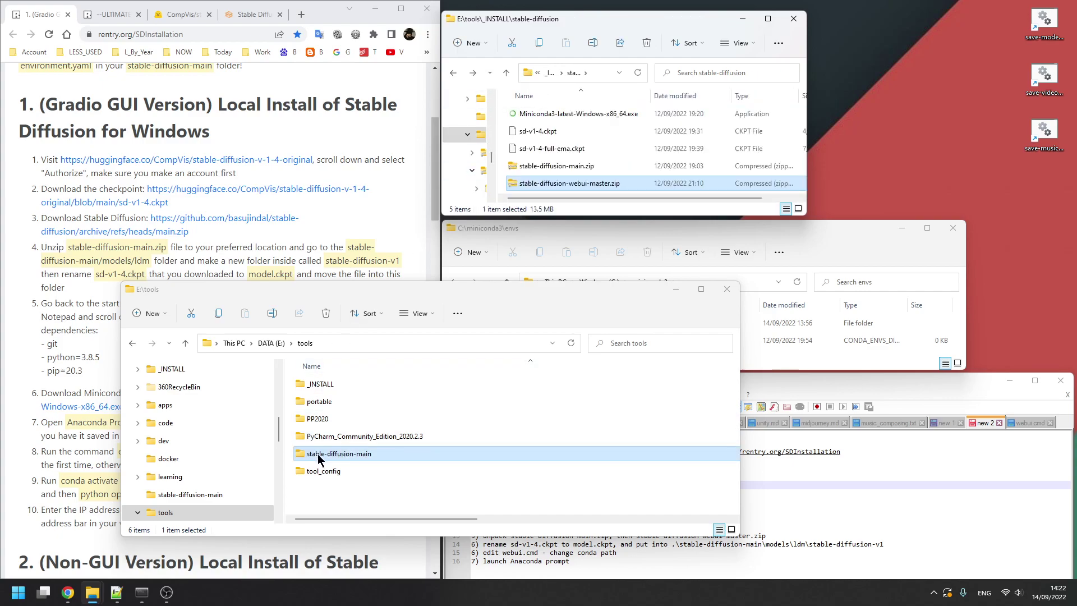
pyautogui.doubleClick(318, 455)
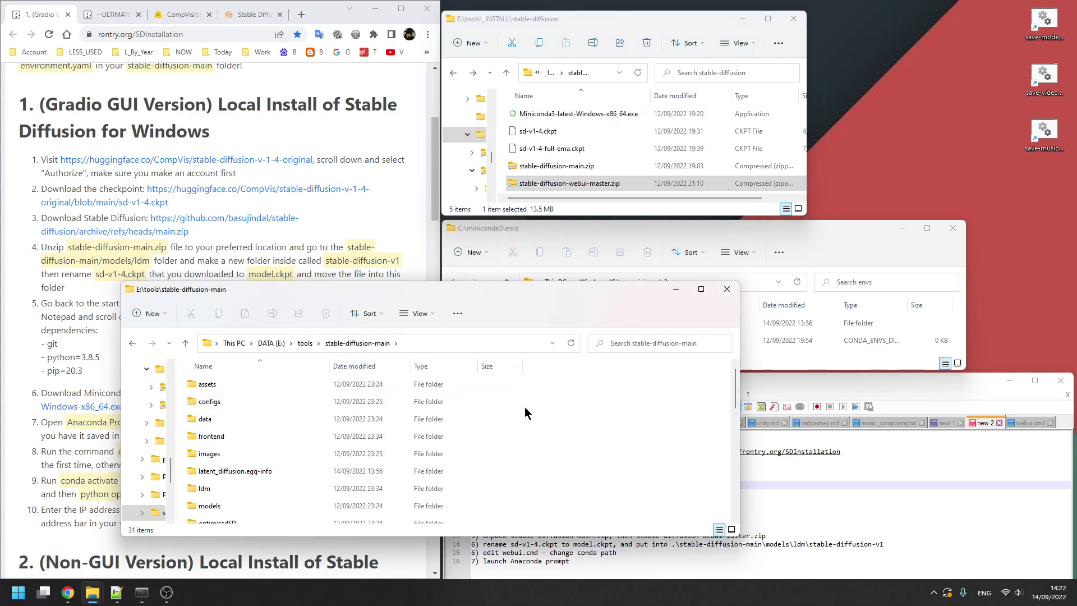
pyautogui.doubleClick(596, 295)
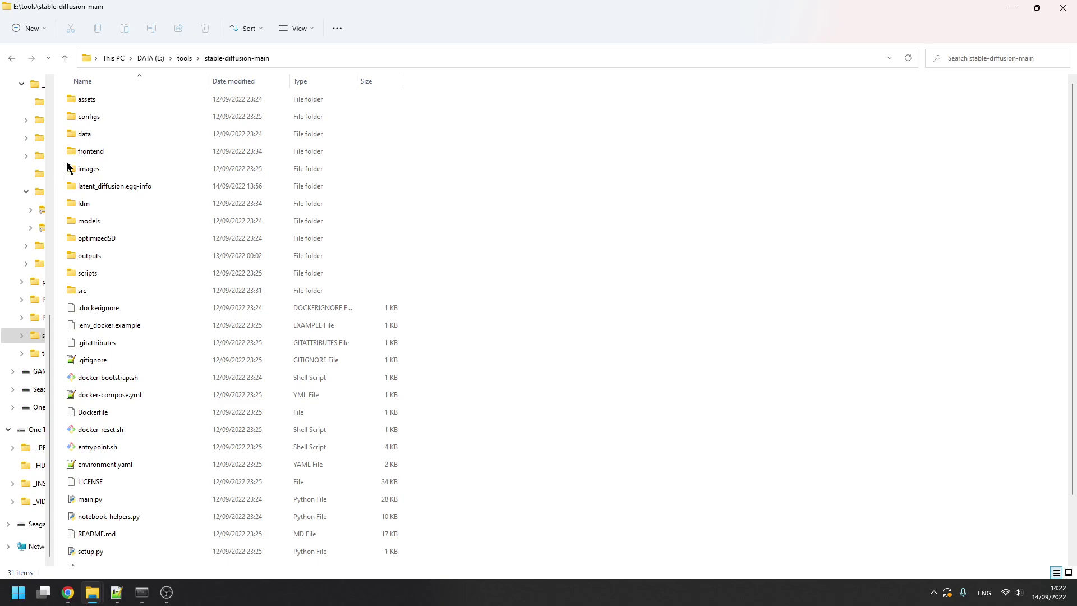
pyautogui.doubleClick(428, 20)
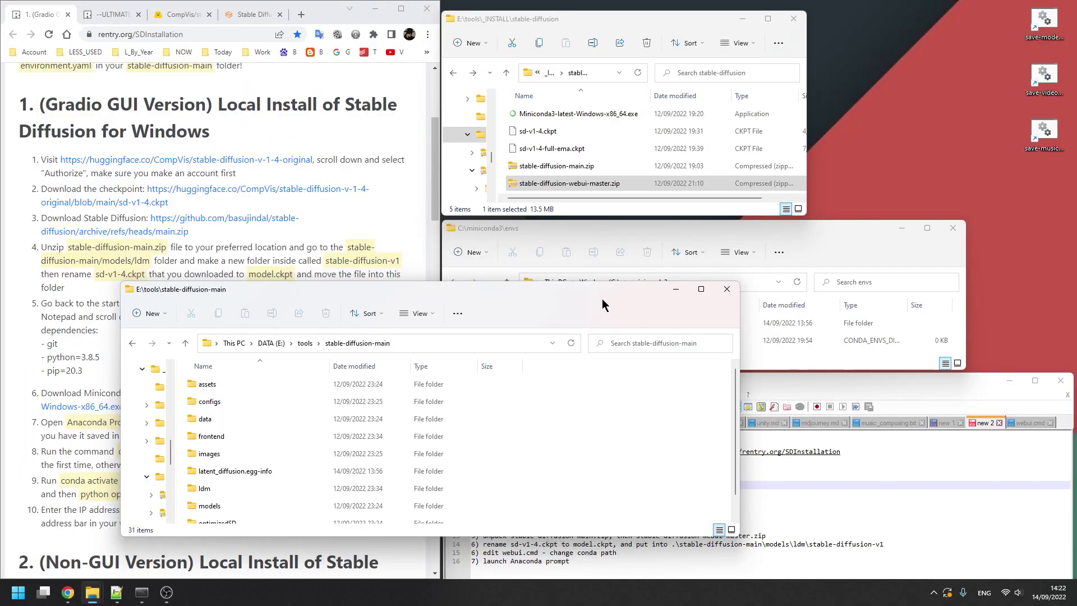
pyautogui.moveTo(572, 285); pyautogui.dragTo(779, 62)
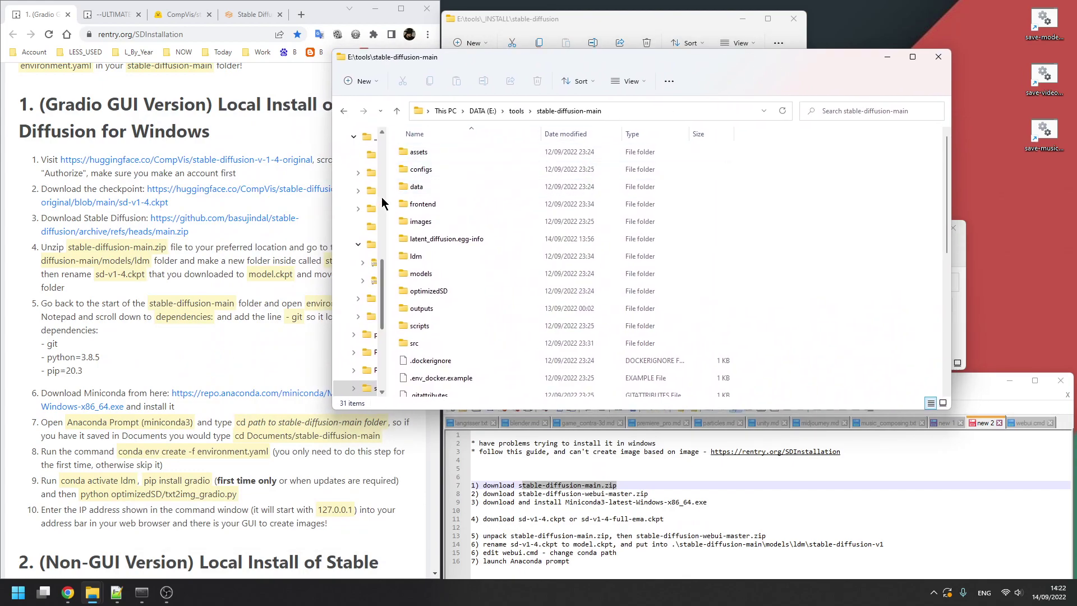
pyautogui.moveTo(387, 196); pyautogui.dragTo(561, 196)
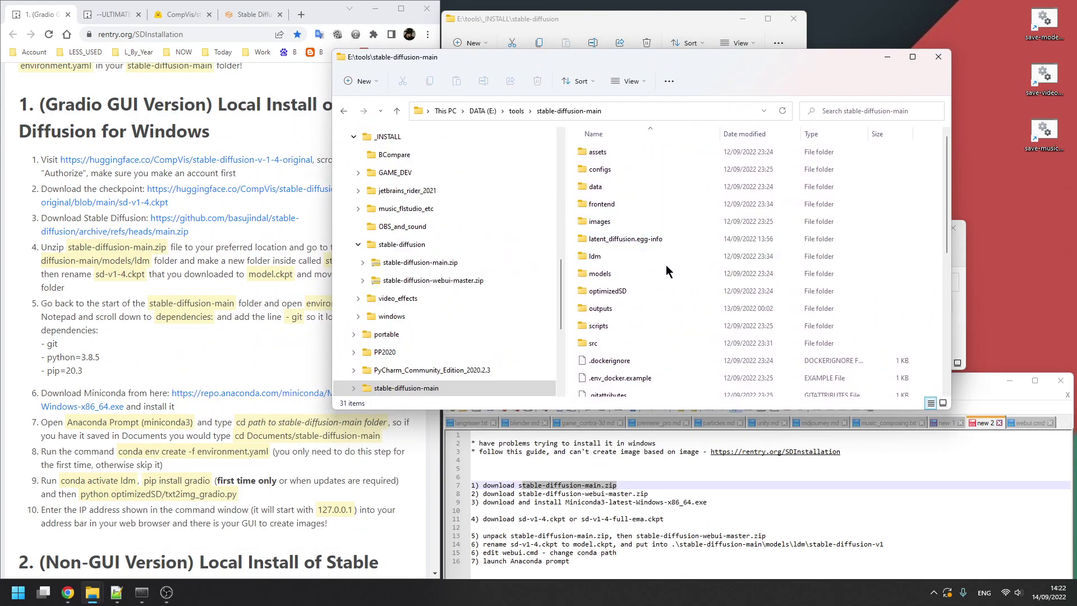
# Step: Browse to models\ldm\stable-diffusion-v1 inside stable-diffusion-main and look at the add-model-ckpt-here placeholder
pyautogui.doubleClick(604, 274)
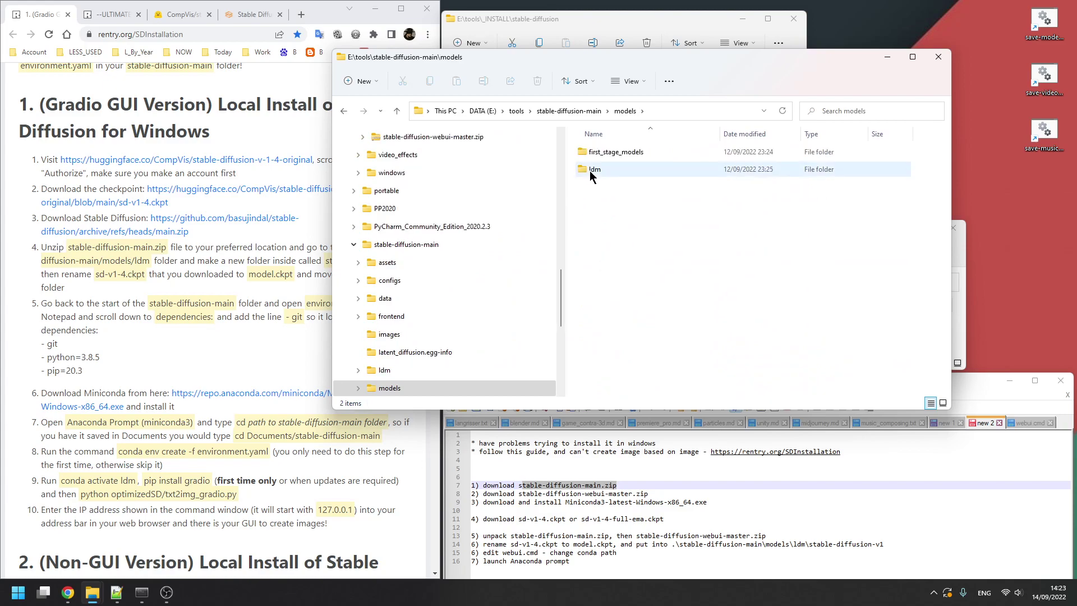
pyautogui.doubleClick(591, 171)
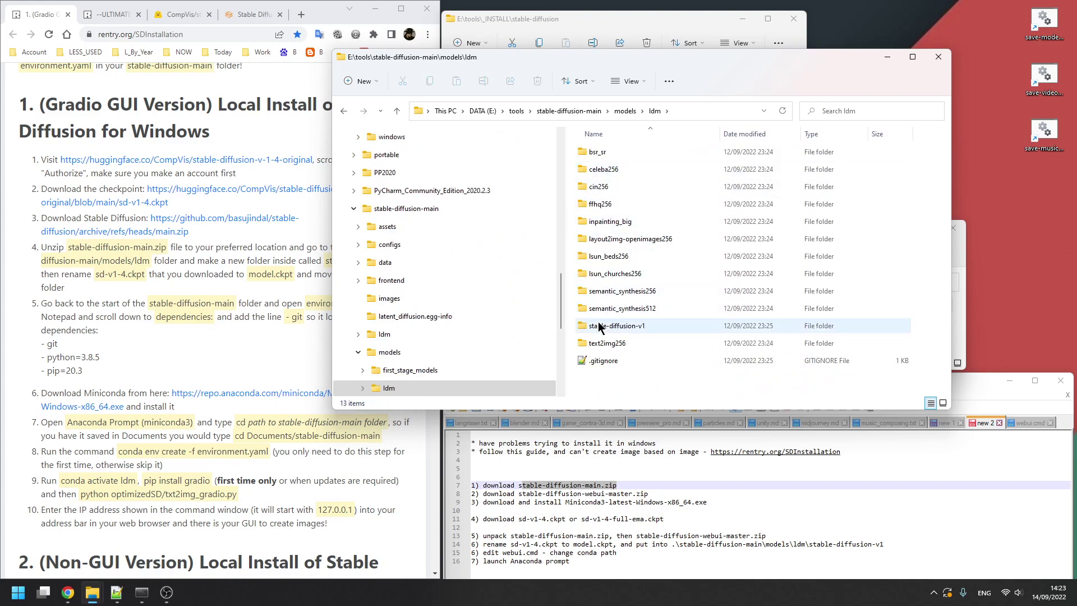
pyautogui.doubleClick(600, 326)
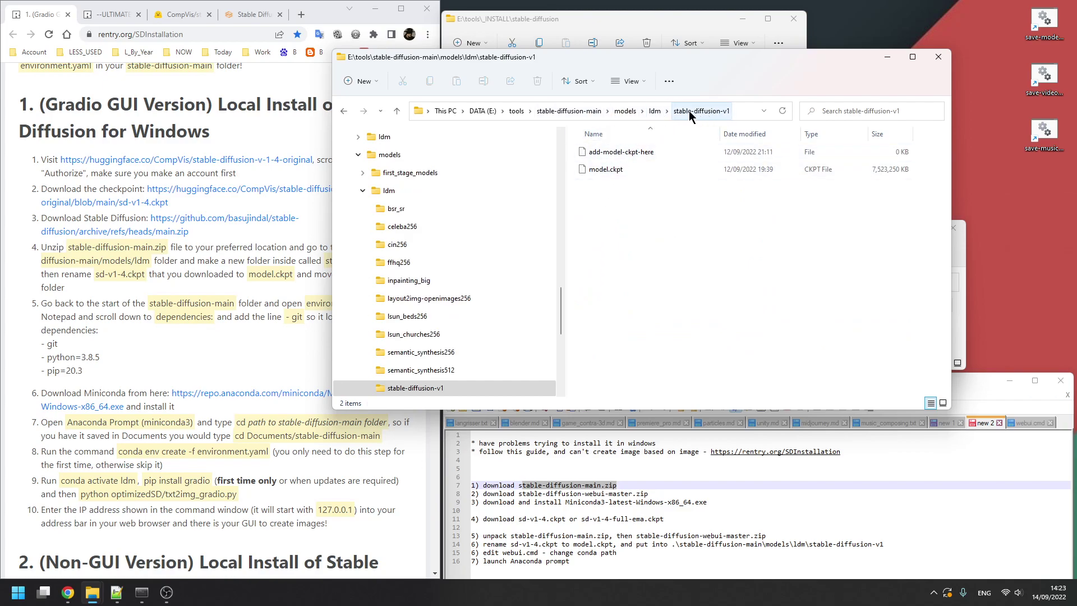
pyautogui.click(655, 154)
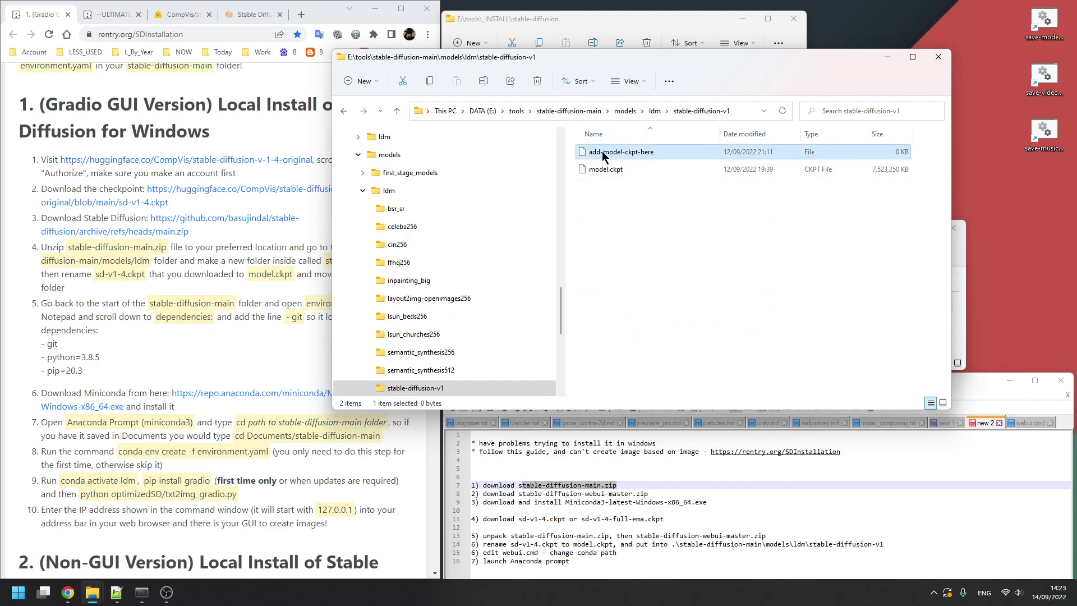
pyautogui.click(620, 189)
# Step: Compare the downloaded sd-v1-4.ckpt and sd-v1-4-full-ema.ckpt files with model.ckpt in the stable-diffusion-v1 folder
pyautogui.moveTo(693, 62); pyautogui.dragTo(534, 201)
pyautogui.click(535, 153)
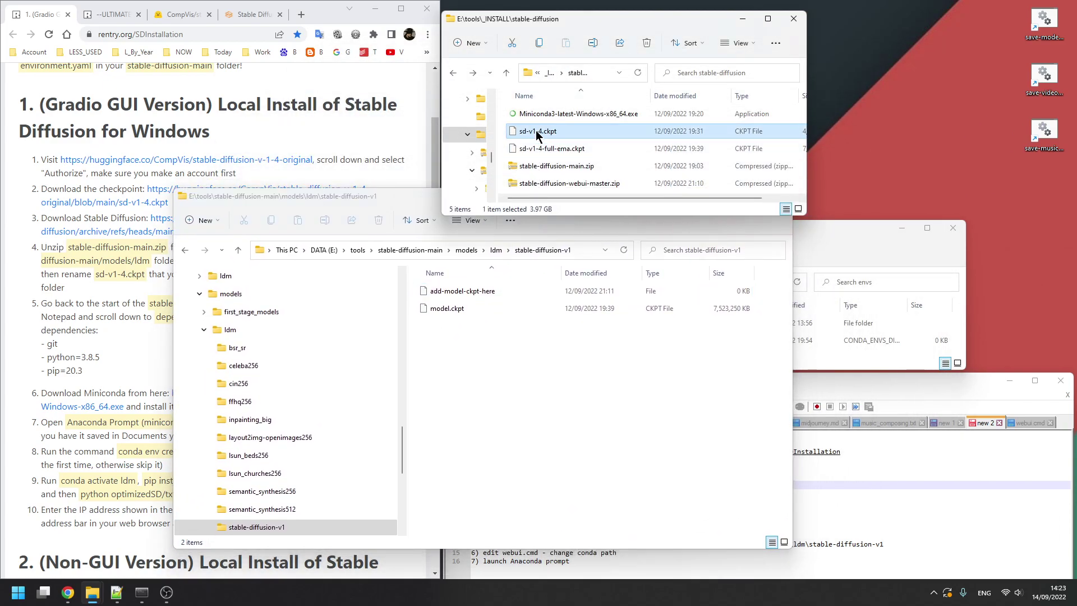
pyautogui.click(477, 351)
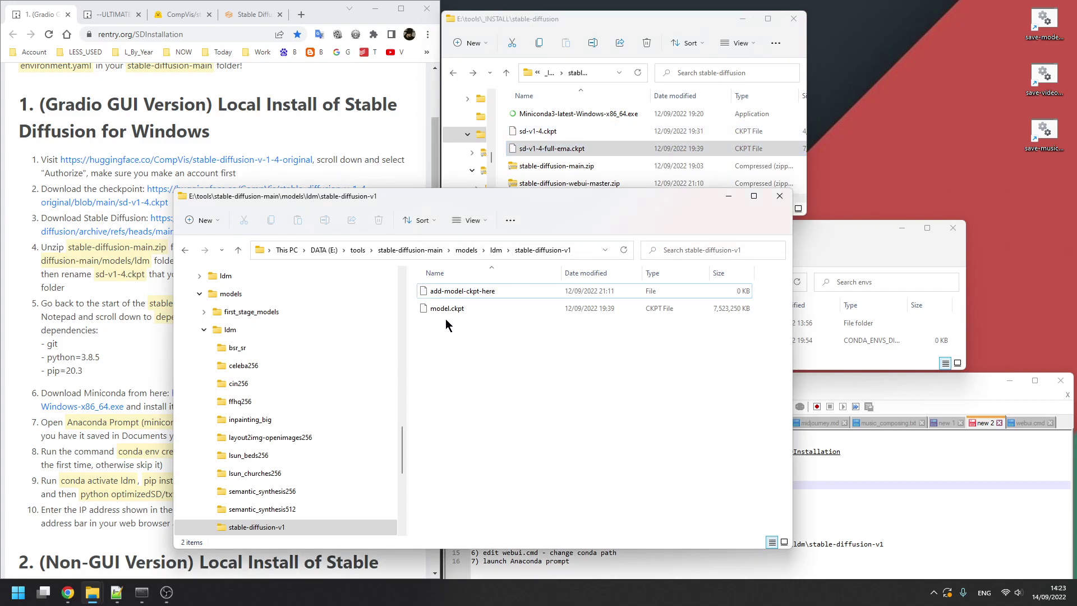
pyautogui.click(440, 314)
pyautogui.click(460, 291)
pyautogui.moveTo(443, 195); pyautogui.dragTo(660, 177)
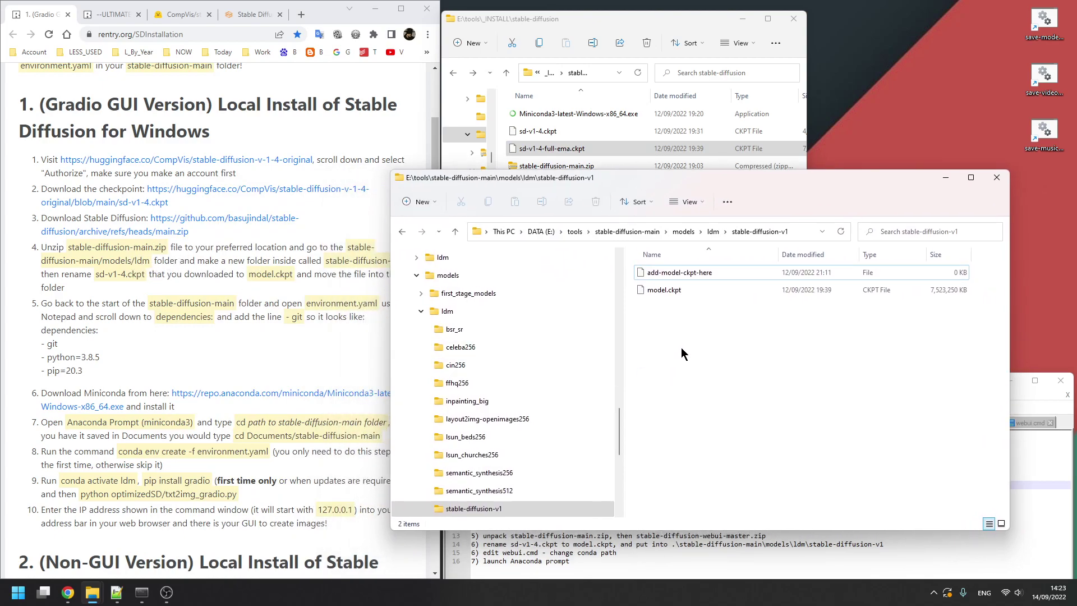
pyautogui.click(641, 290)
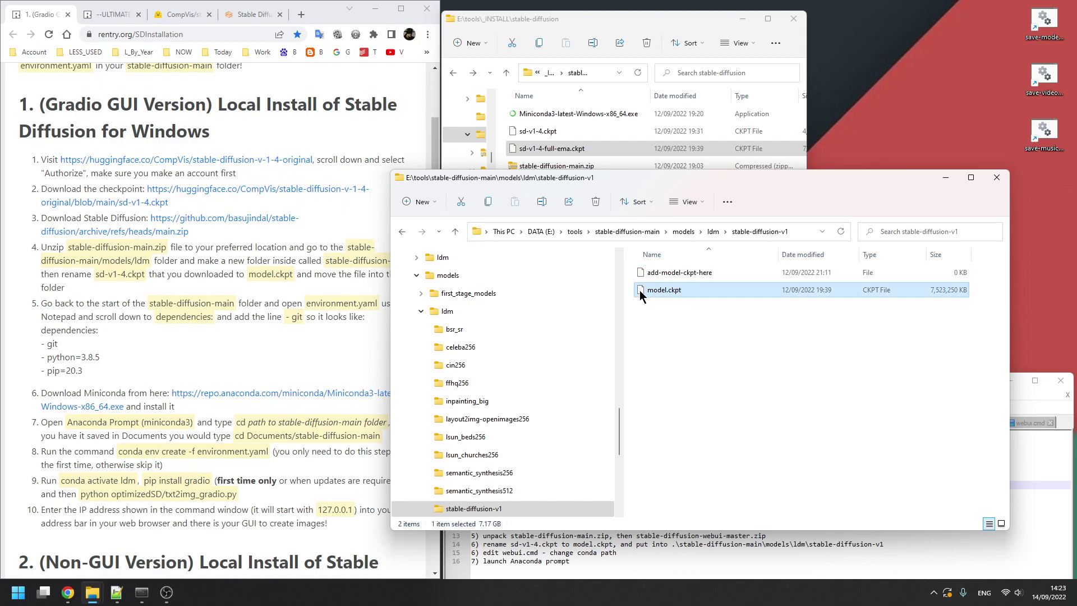
pyautogui.moveTo(712, 185); pyautogui.dragTo(550, 103)
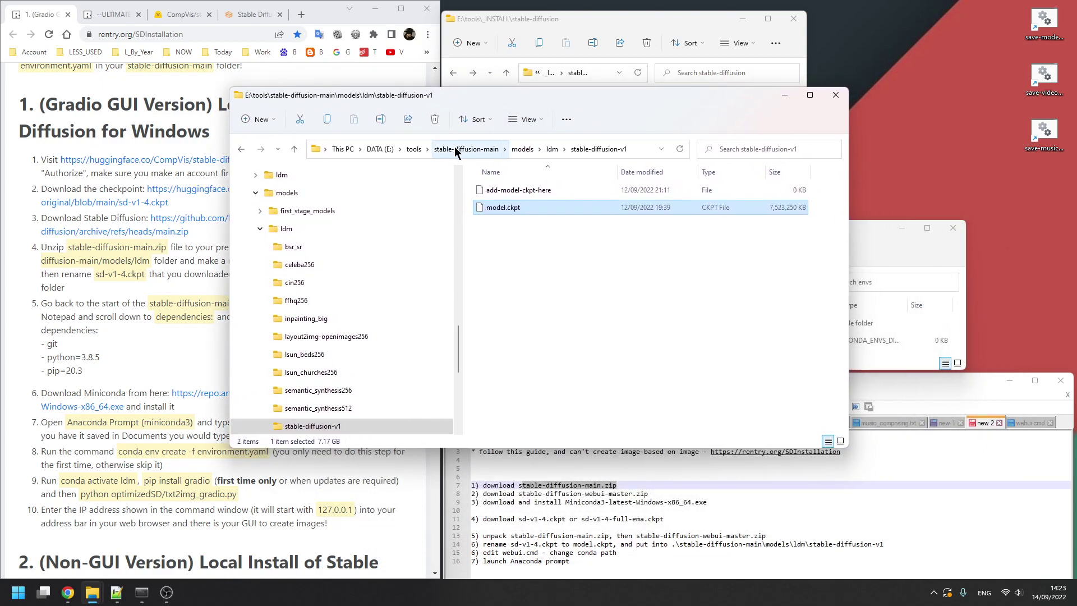
# Step: Return to the stable-diffusion-main folder, move its window clear of the notes, and select webui.cmd
pyautogui.click(457, 149)
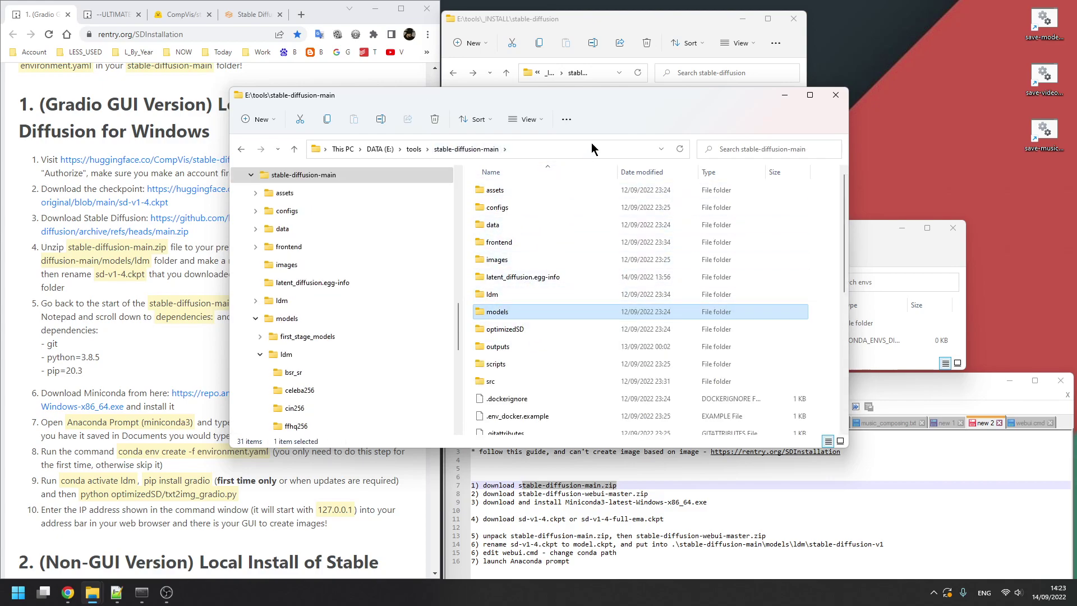
pyautogui.moveTo(632, 103); pyautogui.dragTo(655, 51)
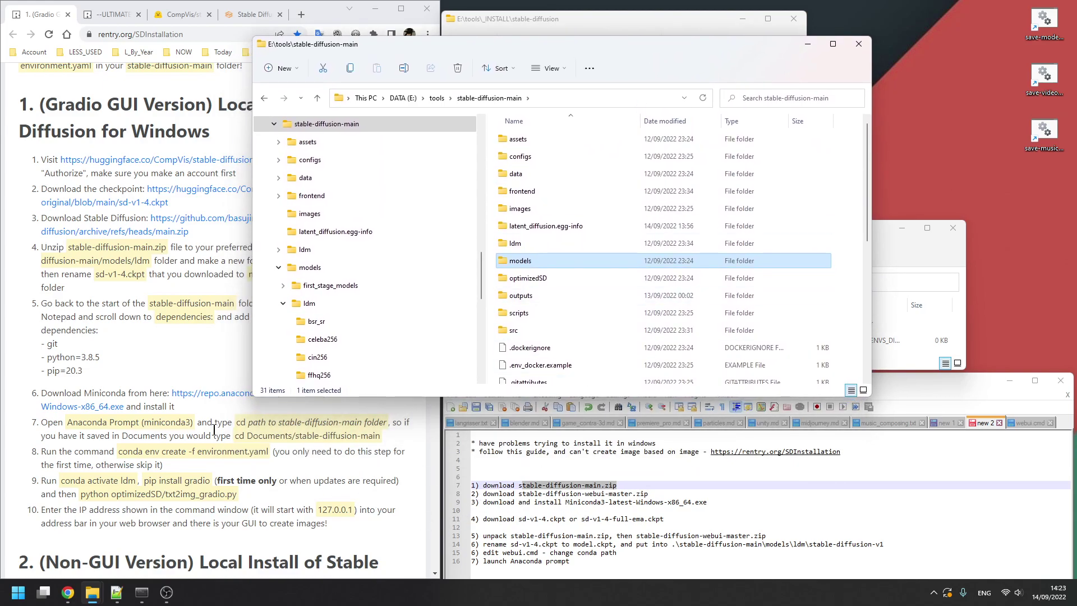
pyautogui.click(215, 411)
pyautogui.moveTo(637, 52); pyautogui.dragTo(649, 338)
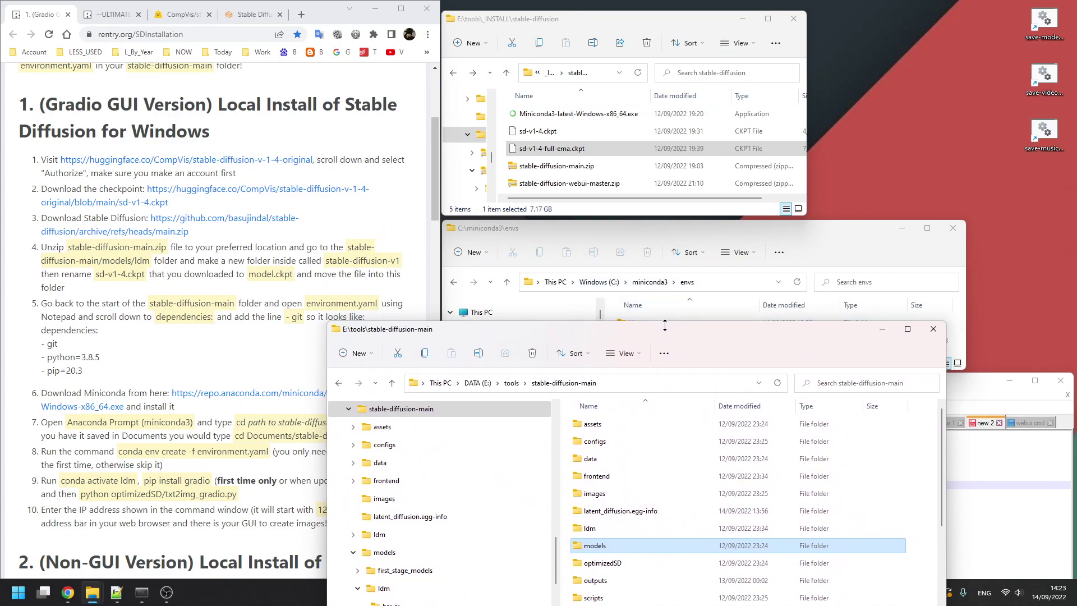
pyautogui.moveTo(664, 328); pyautogui.dragTo(365, 22)
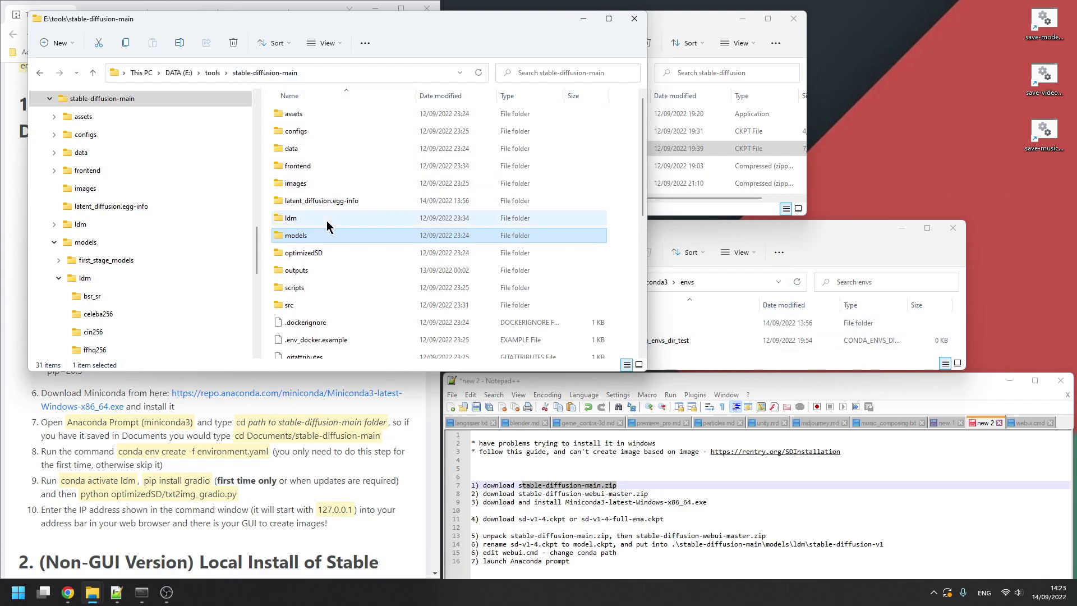
pyautogui.scroll(-4, 335, 234)
pyautogui.scroll(-2, 334, 238)
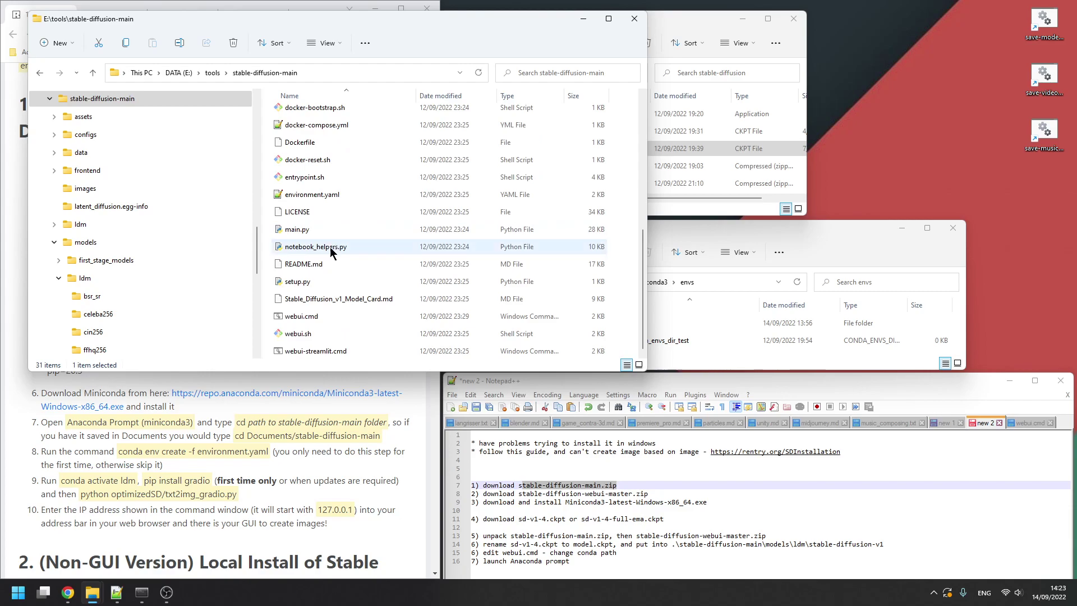
pyautogui.click(299, 322)
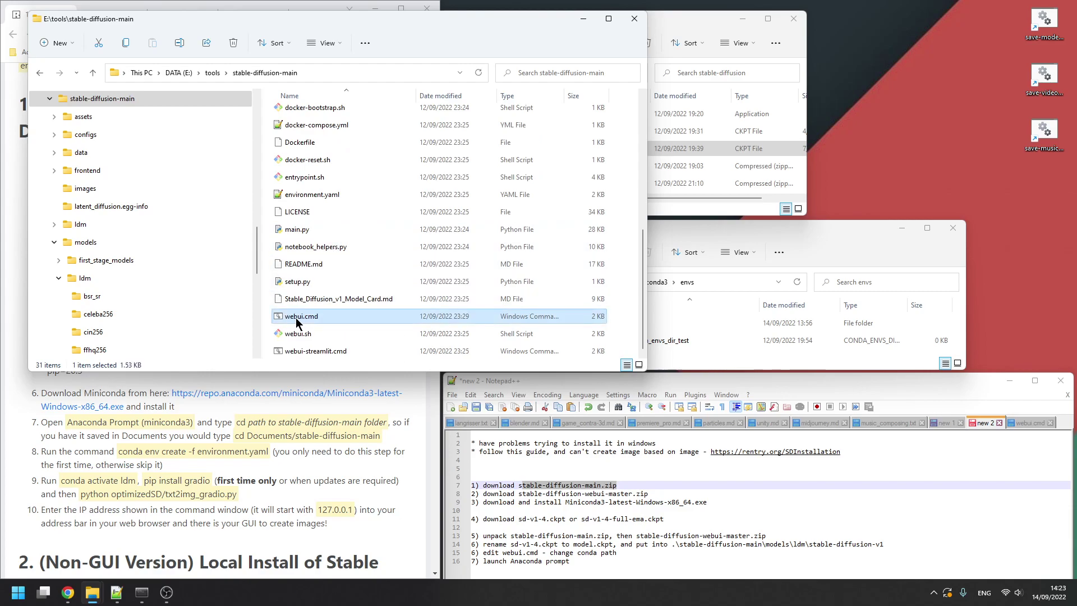
# Step: Switch to webui.cmd in Notepad++ and check the path assigned to custom_conda_path
pyautogui.click(1027, 426)
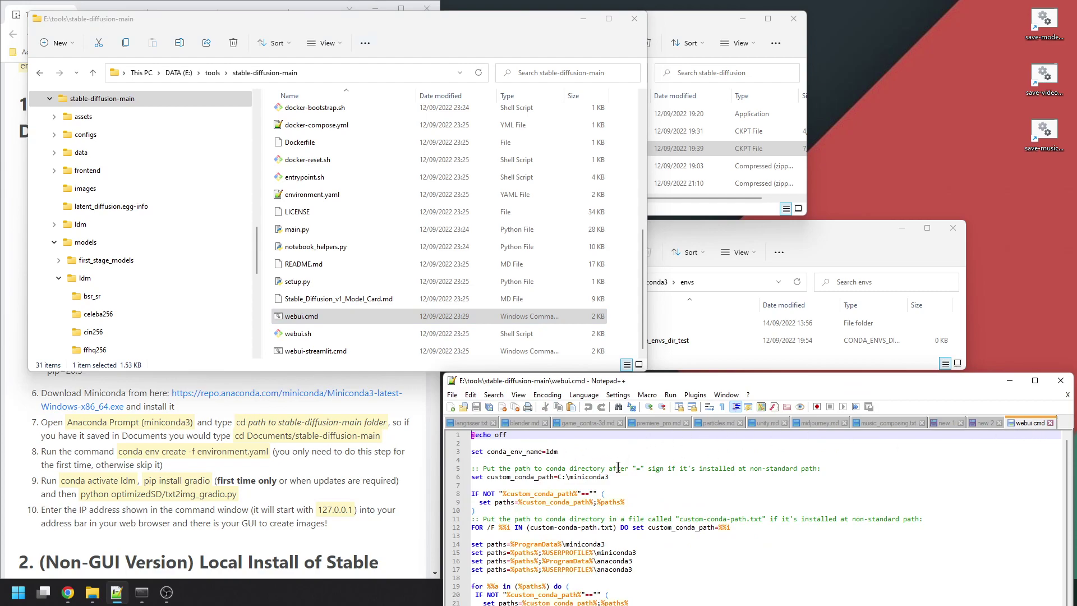
pyautogui.click(559, 477)
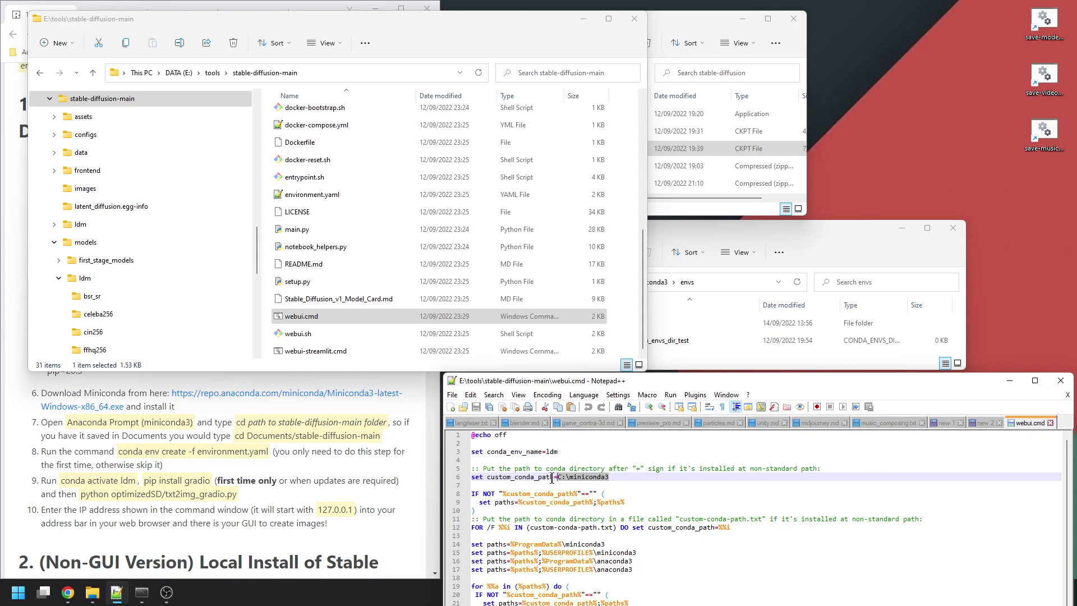
pyautogui.click(279, 320)
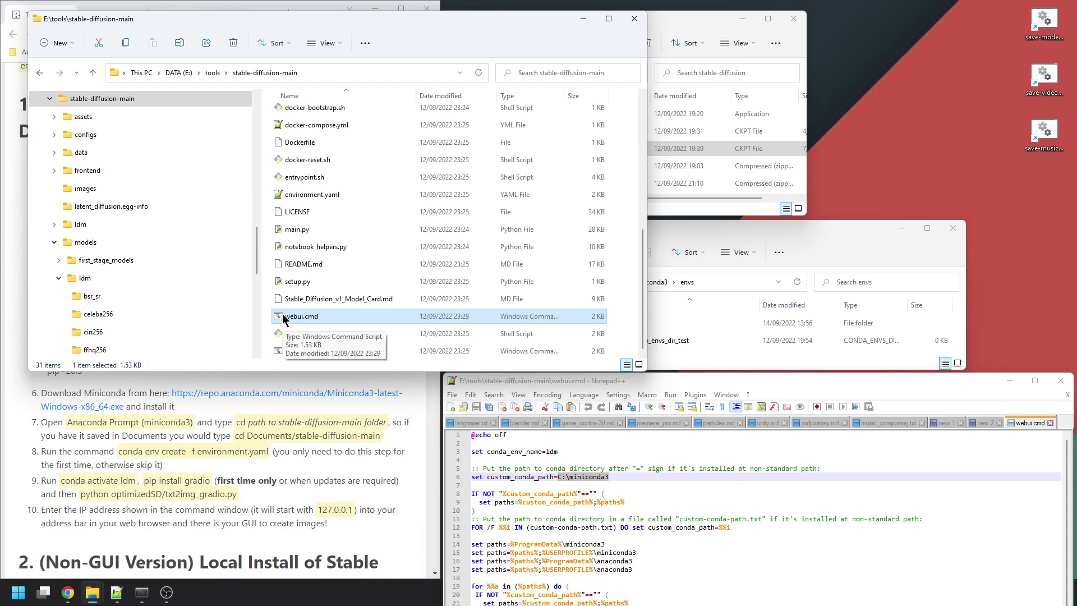
# Step: Move the stable-diffusion-main window aside and launch Anaconda Prompt (miniconda3)
pyautogui.moveTo(483, 37); pyautogui.dragTo(933, 52)
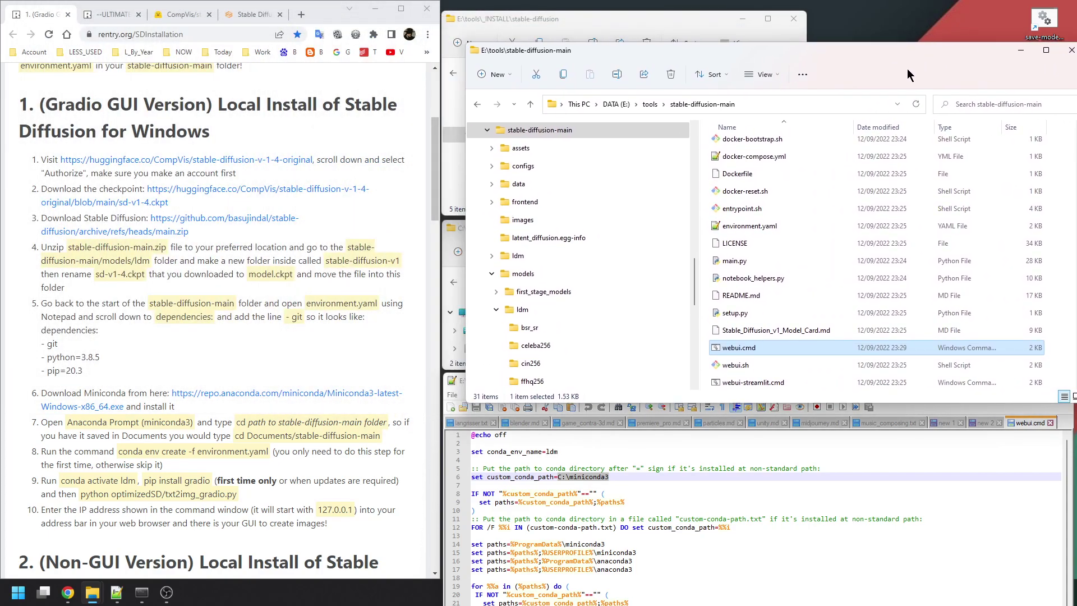
pyautogui.press('super')
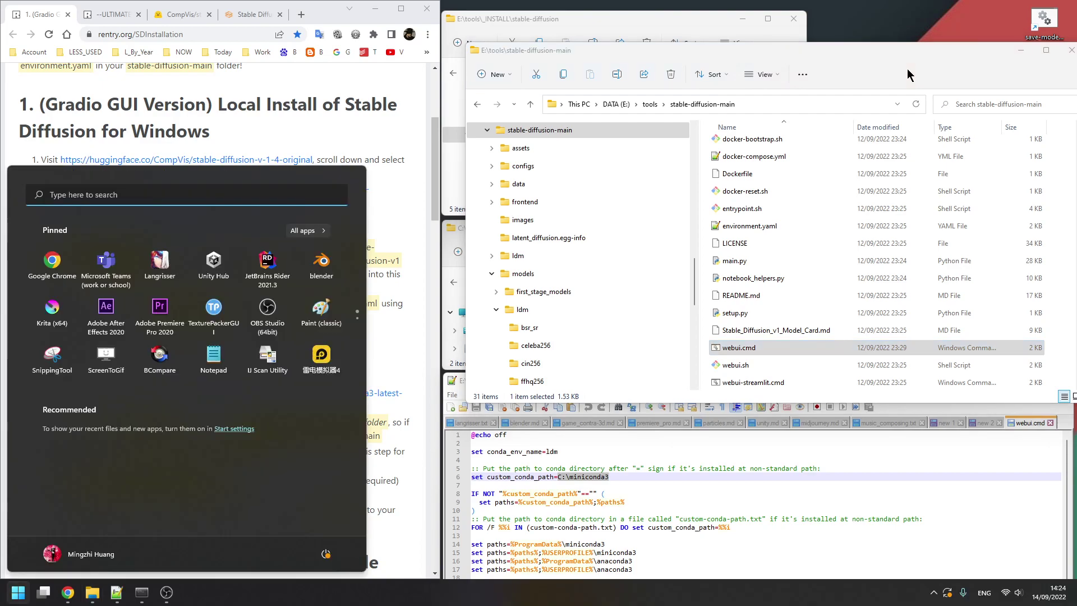
pyautogui.write('ana')
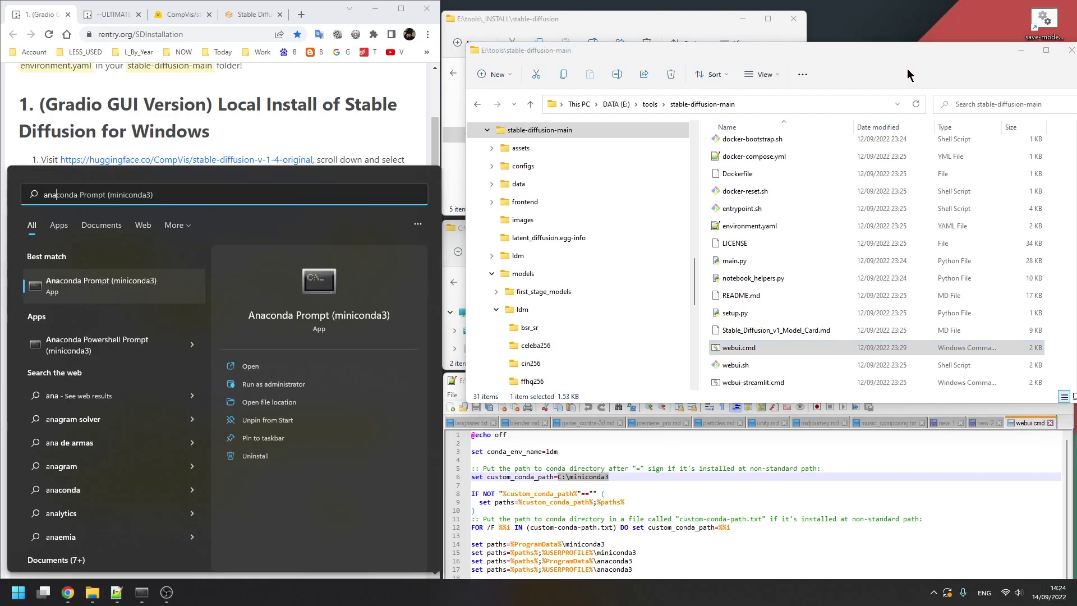
pyautogui.click(111, 282)
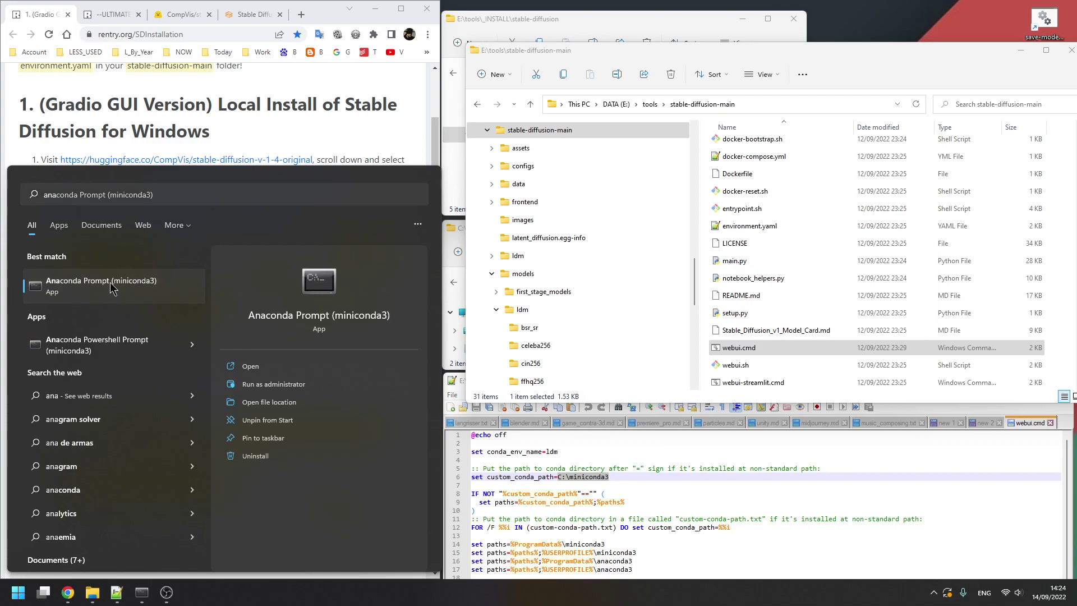
pyautogui.moveTo(317, 44); pyautogui.dragTo(511, 226)
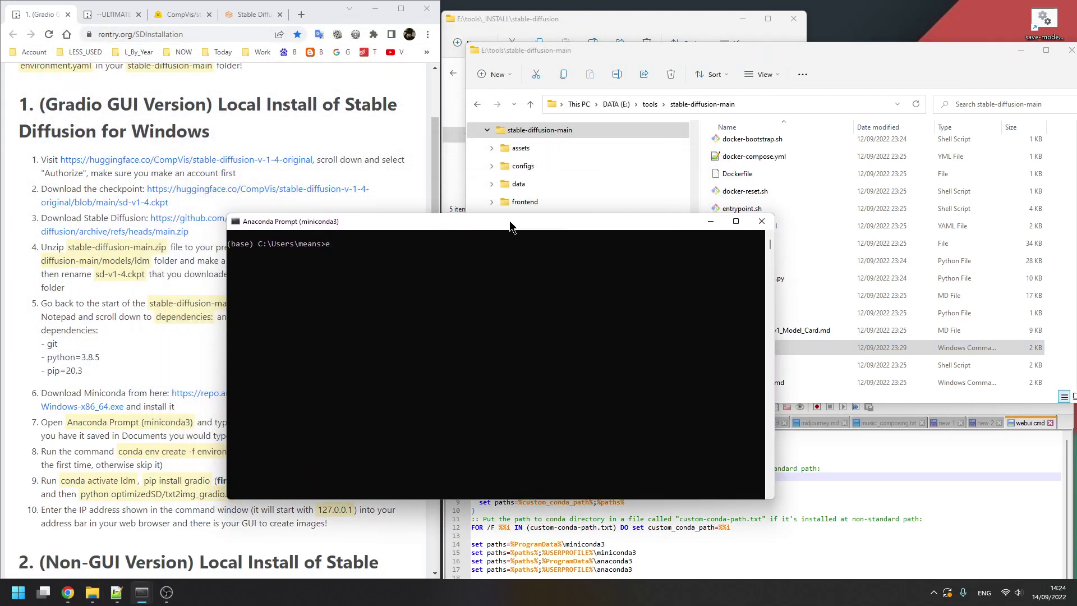
# Step: Change the prompt's working directory to E:\tools\stable-diffusion-main
pyautogui.write('e:')
pyautogui.press('Return')
pyautogui.write('cd tools\\st')
pyautogui.press('Tab')
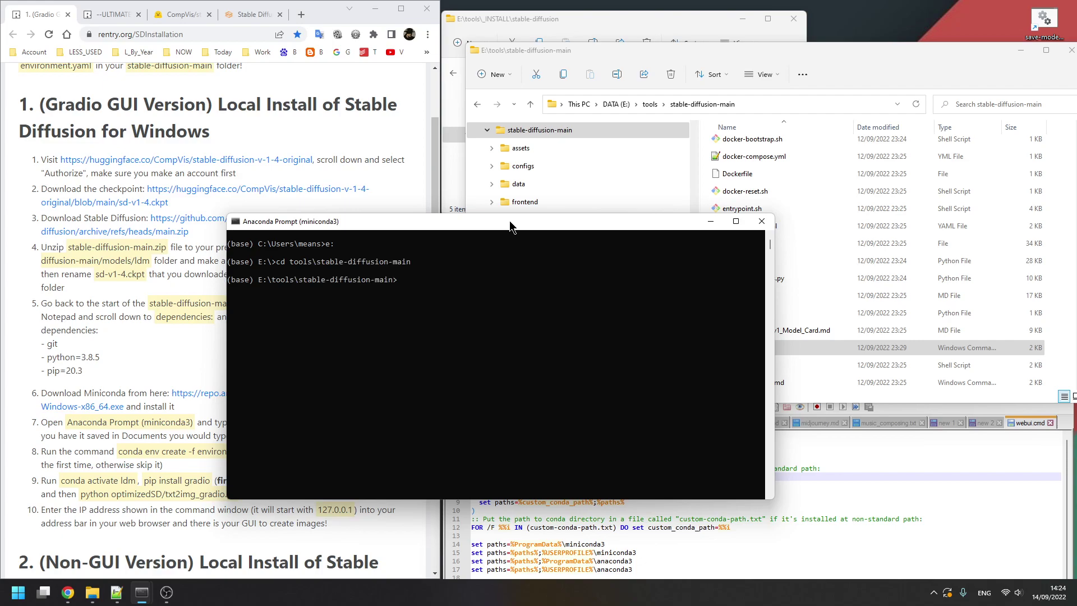
# Step: Run webui.cmd from the stable-diffusion-main directory to start the WebUI server
pyautogui.moveTo(509, 222); pyautogui.dragTo(431, 67)
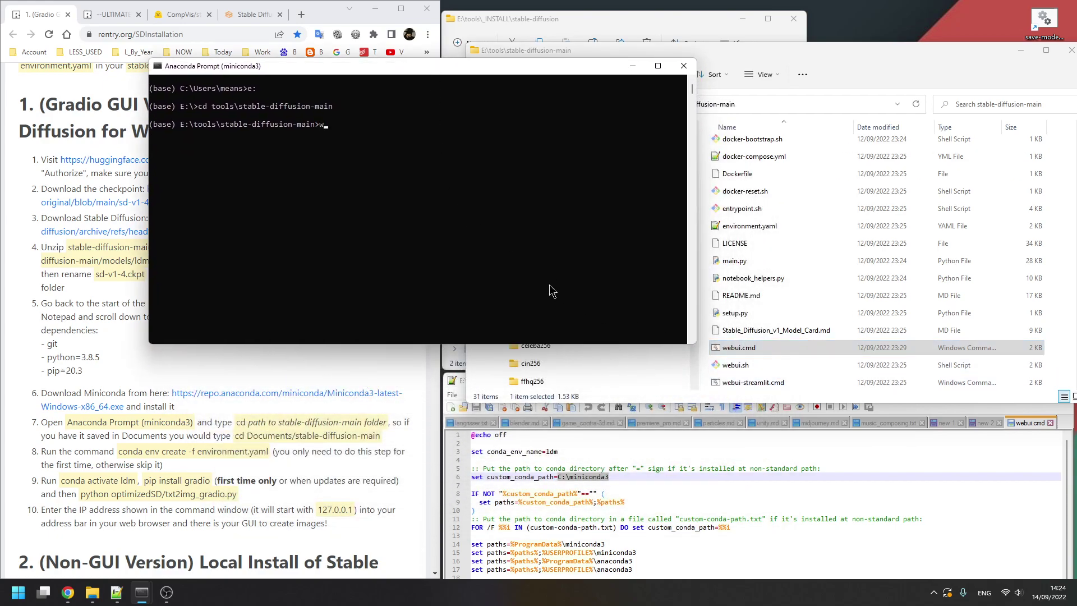
pyautogui.write('ui.cmd')
pyautogui.press('Return')
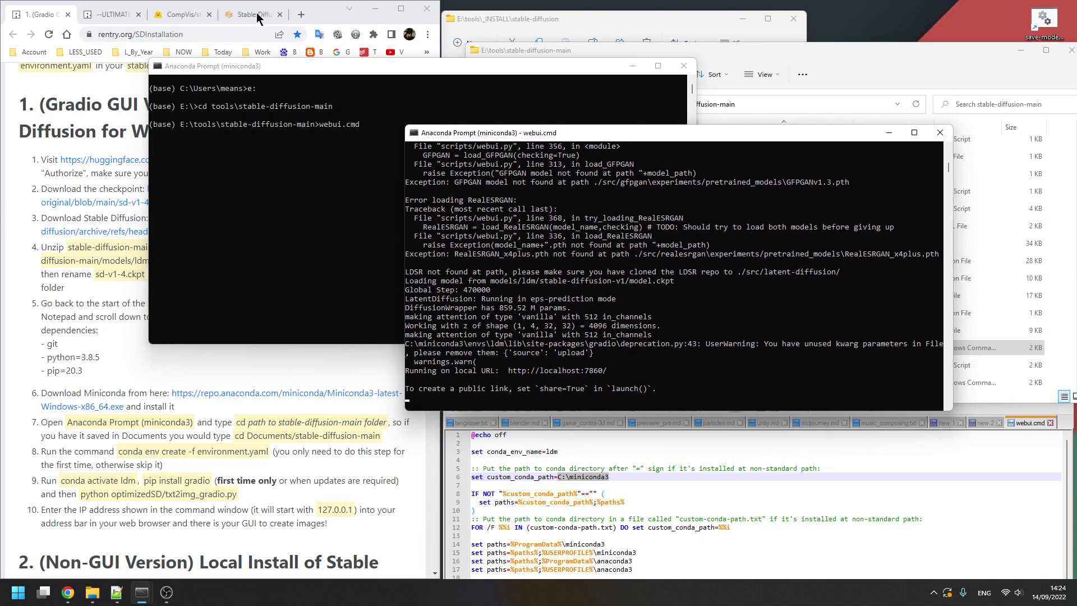
# Step: Open the WebUI page at 127.0.0.1:7860 in the browser and move both console windows clear of it
pyautogui.click(258, 17)
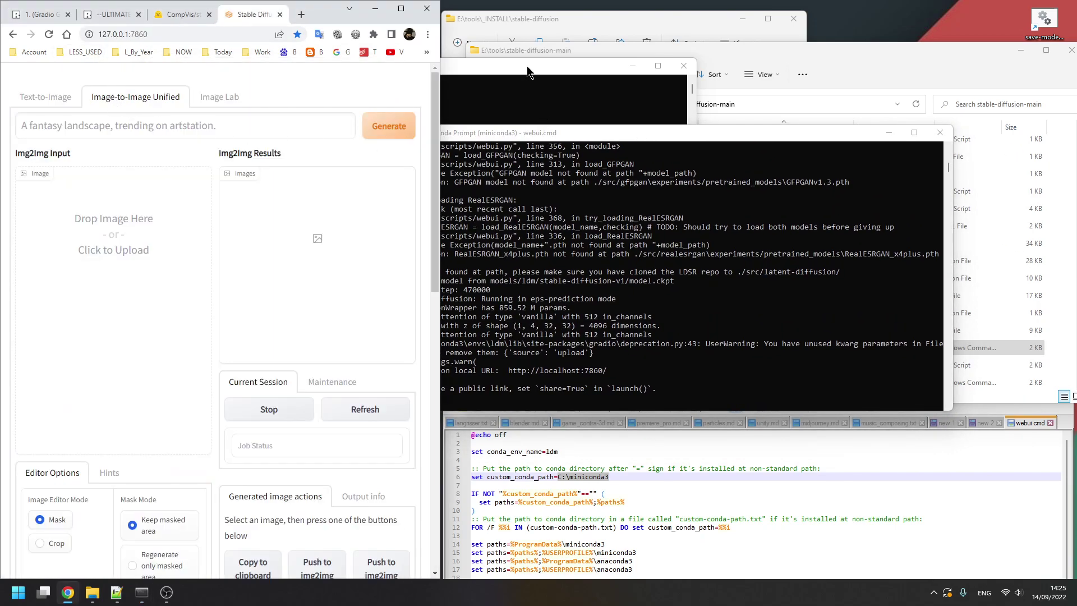
pyautogui.moveTo(545, 137); pyautogui.dragTo(1076, 133)
pyautogui.moveTo(496, 70); pyautogui.dragTo(709, 80)
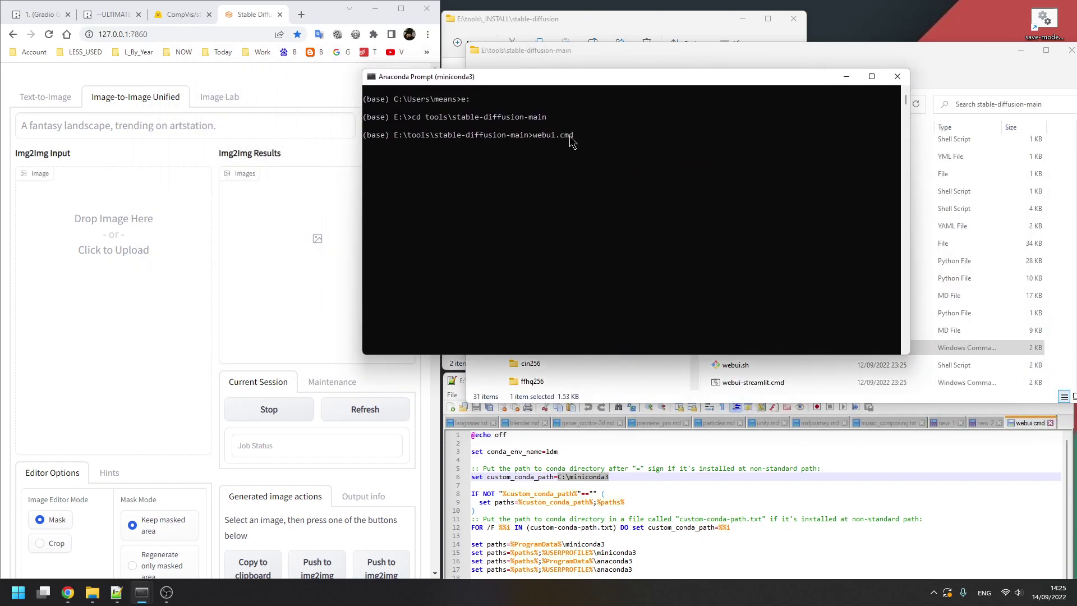
pyautogui.moveTo(618, 79); pyautogui.dragTo(744, 84)
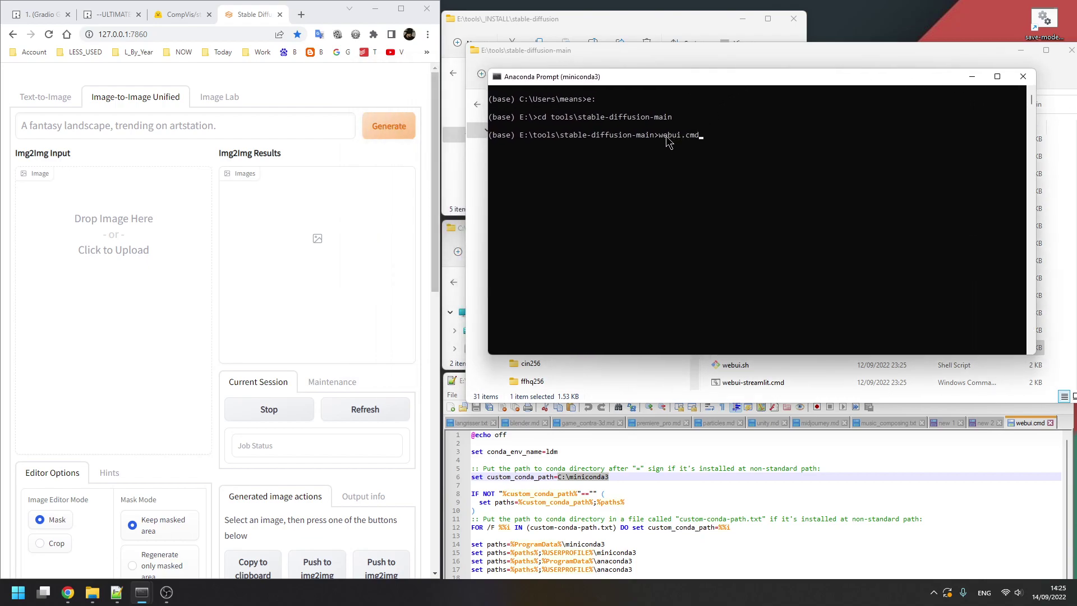
pyautogui.moveTo(624, 96); pyautogui.dragTo(636, 230)
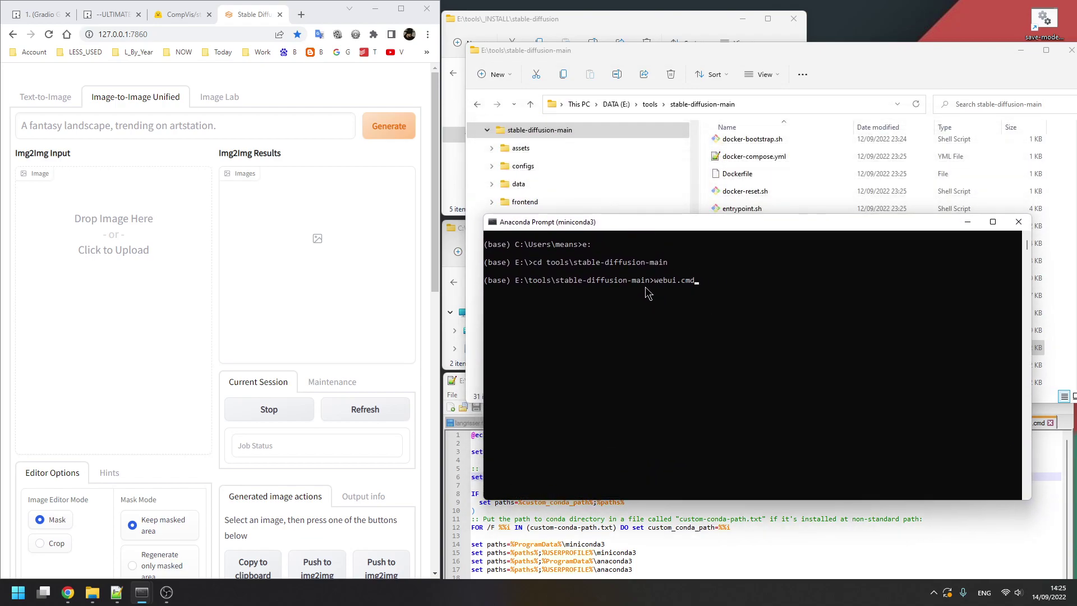
# Step: Return to the SDInstallation guide and review the commands conda activate ldm and conda env create -f environment.yaml
pyautogui.click(34, 16)
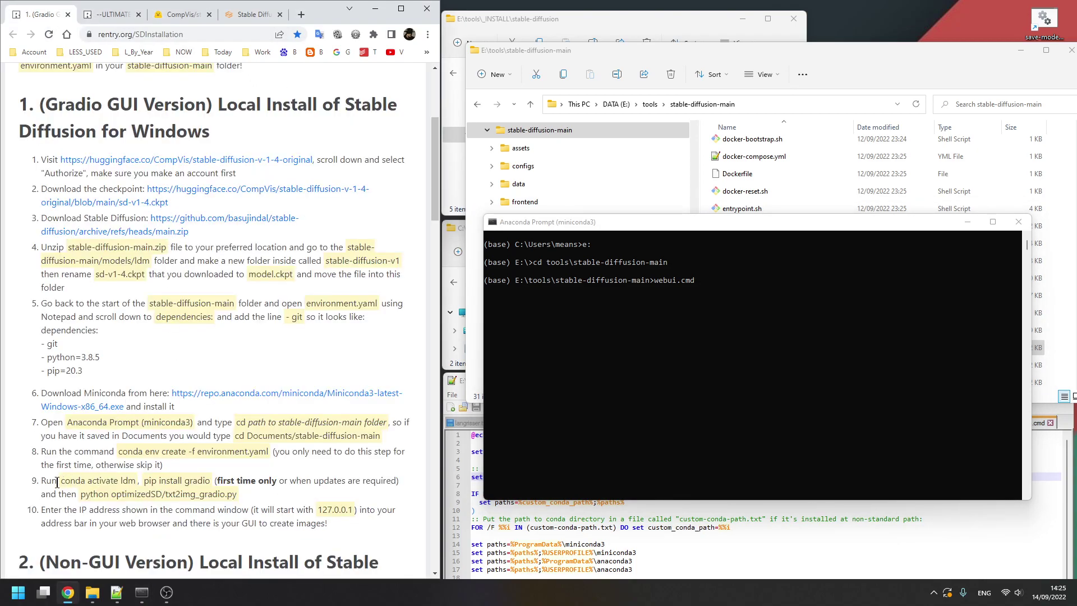
pyautogui.moveTo(61, 481); pyautogui.dragTo(136, 480)
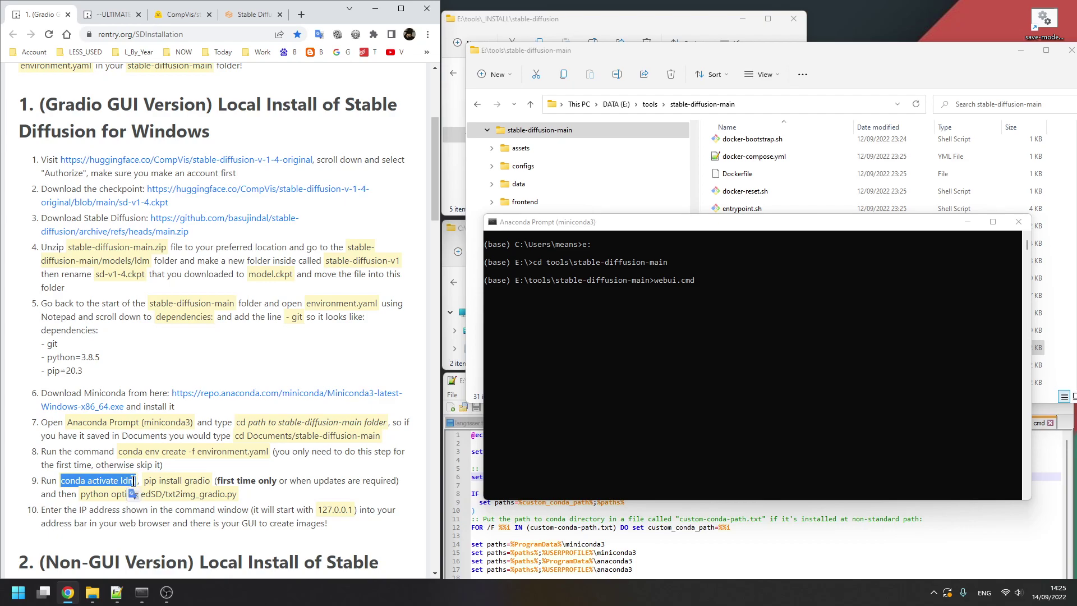
pyautogui.click(121, 452)
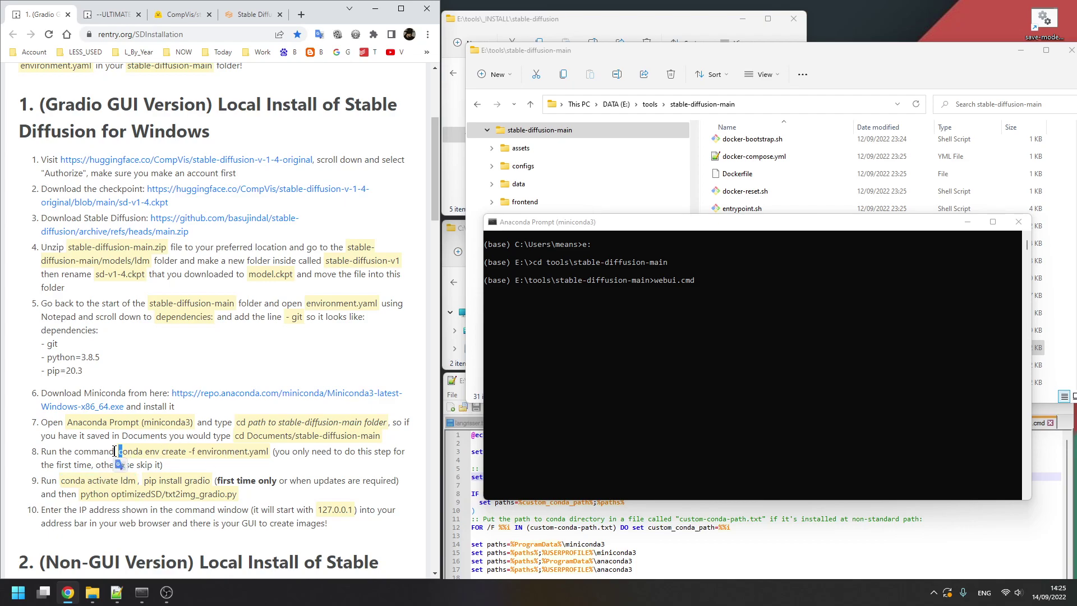
pyautogui.moveTo(273, 453); pyautogui.dragTo(118, 452)
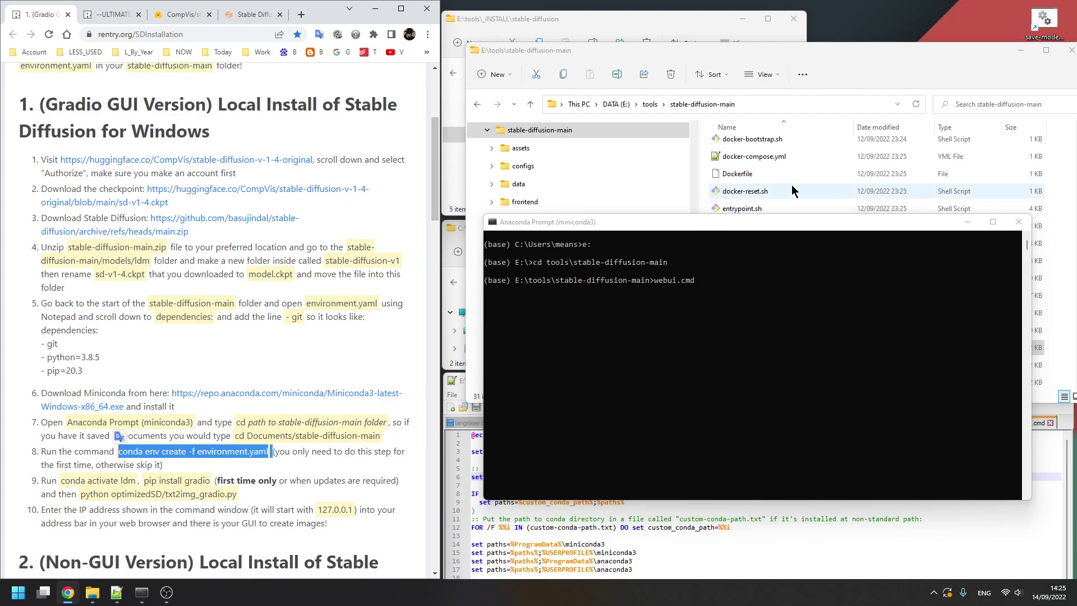
# Step: Open environment.yaml from the stable-diffusion-main folder, check its dependencies against the guide, and close the file
pyautogui.click(832, 59)
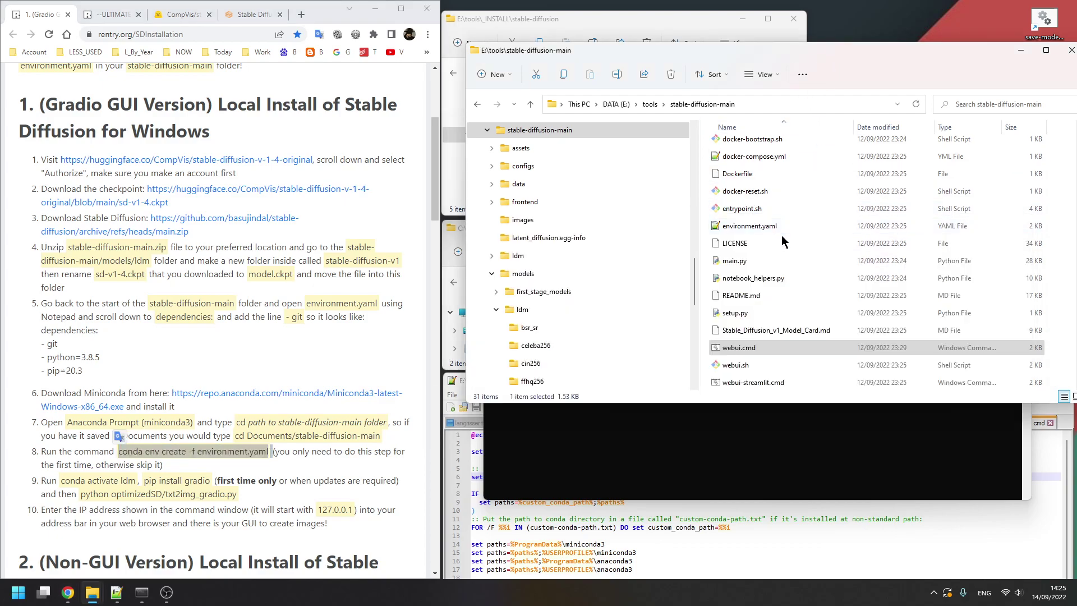
pyautogui.click(756, 228)
pyautogui.doubleClick(756, 227)
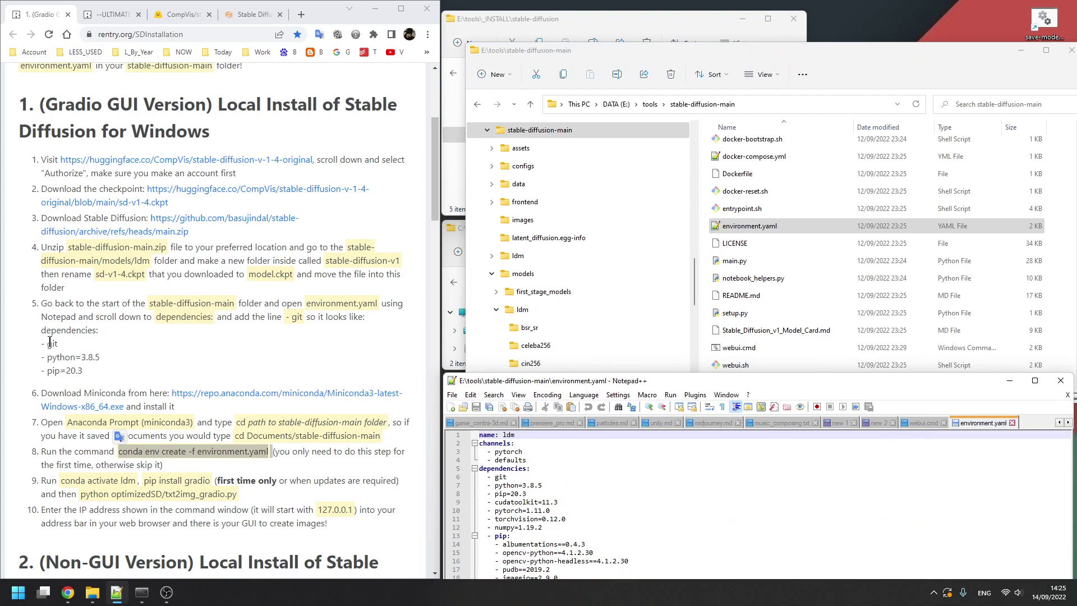
pyautogui.click(1012, 423)
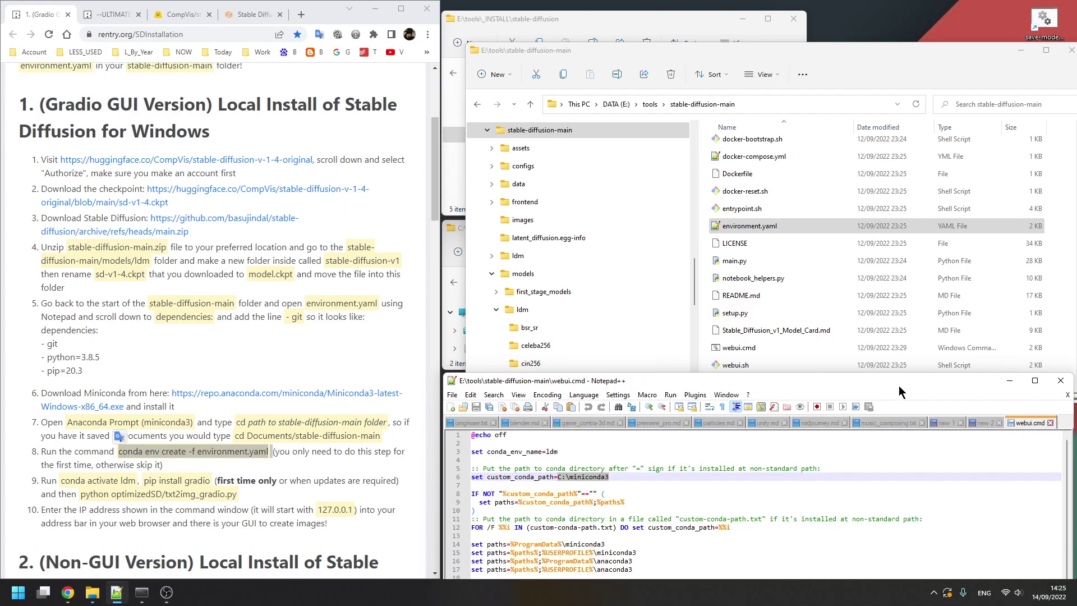
# Step: Go over steps 8 and 9 of the SDInstallation guide, covering environment creation, ldm activation and the gradio install
pyautogui.click(148, 360)
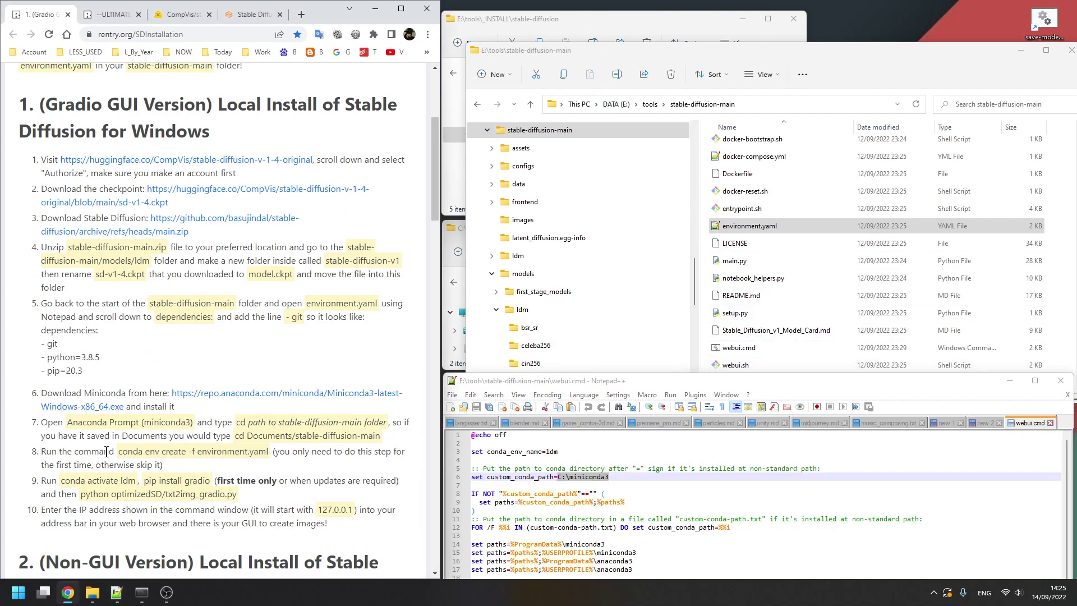
pyautogui.moveTo(119, 451); pyautogui.dragTo(253, 453)
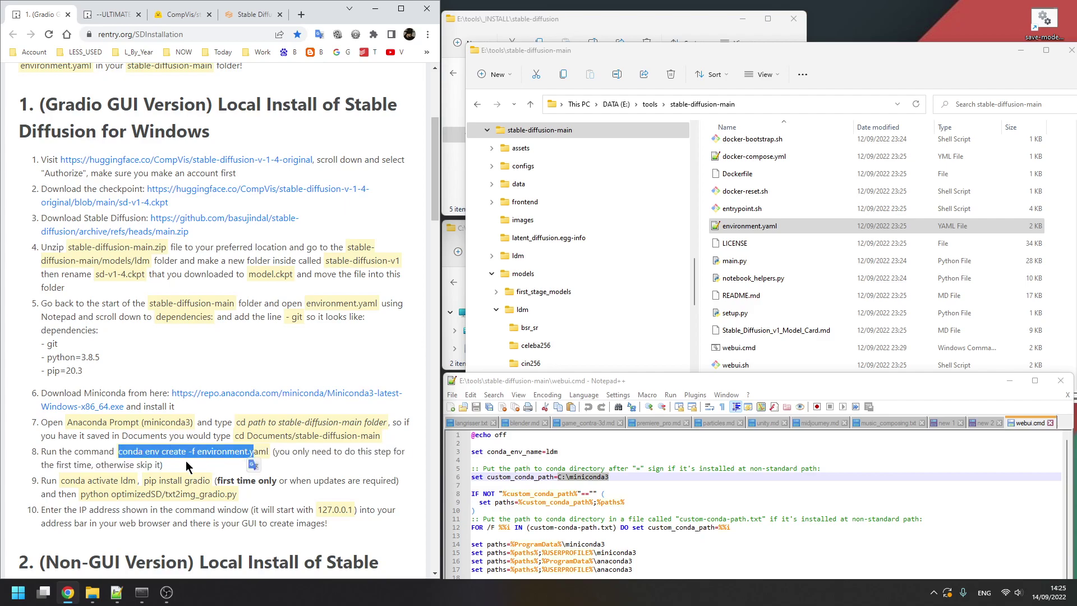
pyautogui.moveTo(61, 481); pyautogui.dragTo(137, 488)
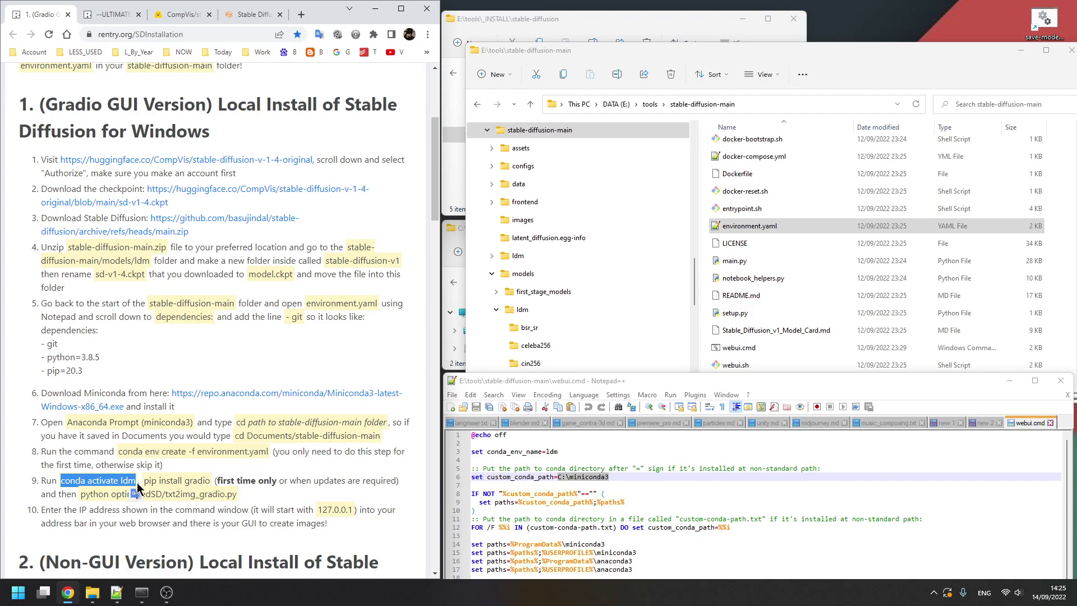
pyautogui.click(151, 478)
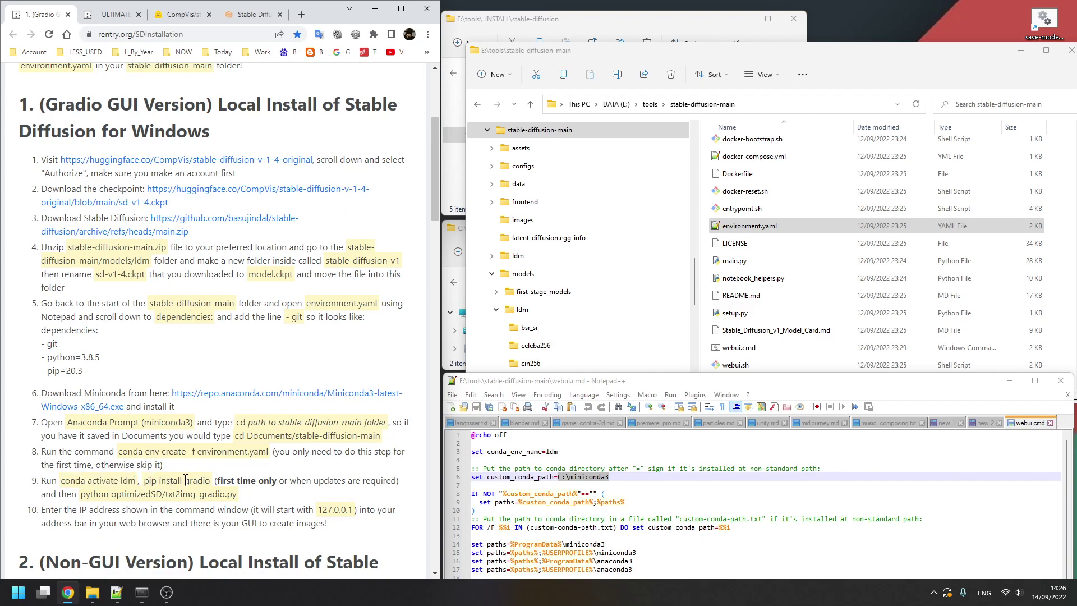
# Step: Review the installation steps in the rentry.org/GUItard guide and check the downloaded files in E:\tools\_INSTALL\stable-diffusion
pyautogui.click(108, 14)
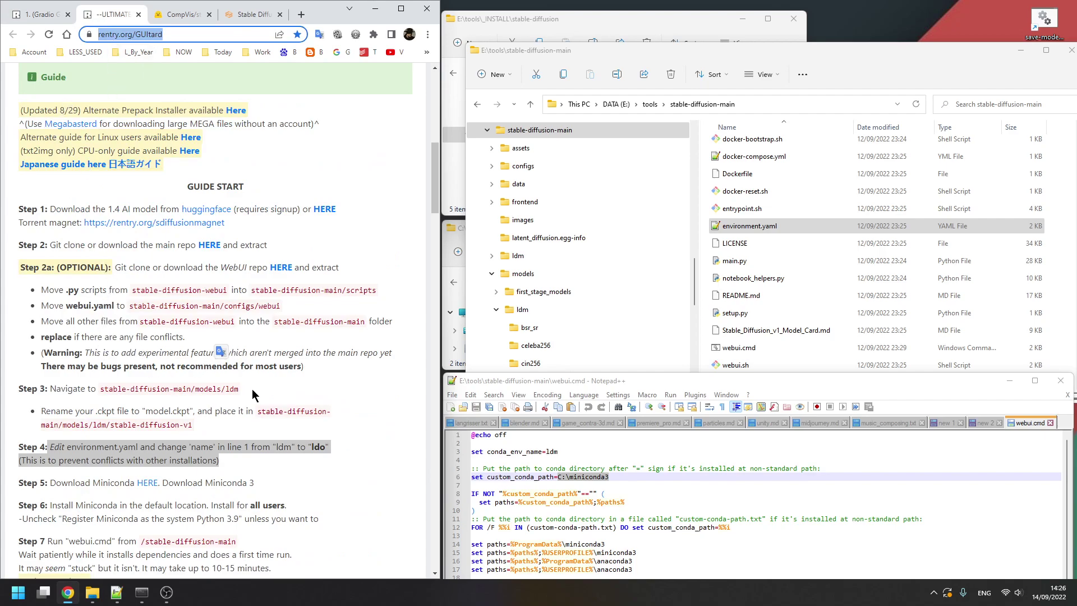
pyautogui.scroll(-2, 249, 393)
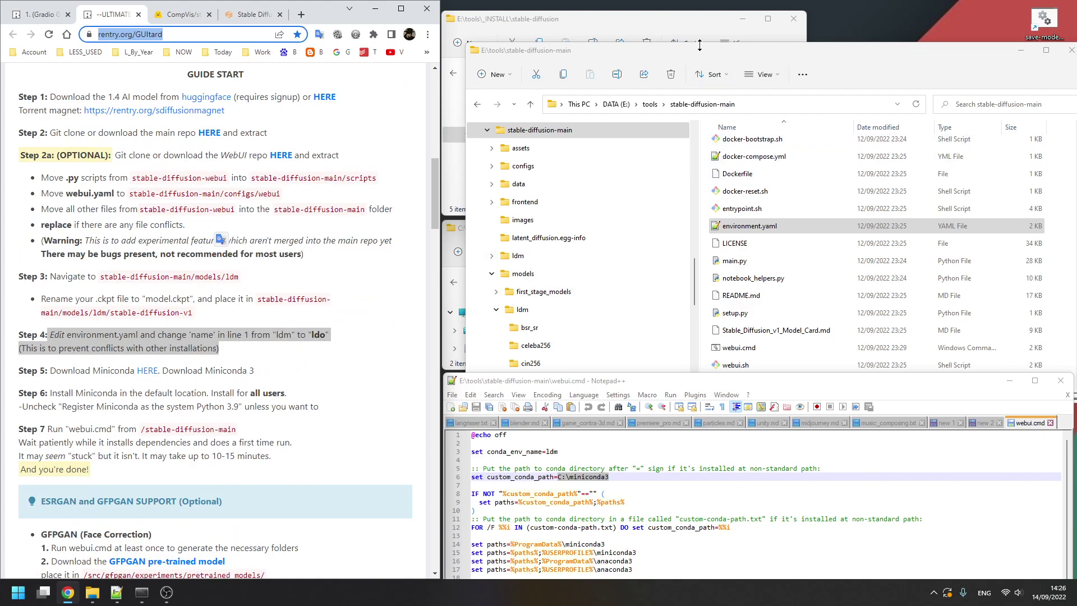
pyautogui.click(671, 27)
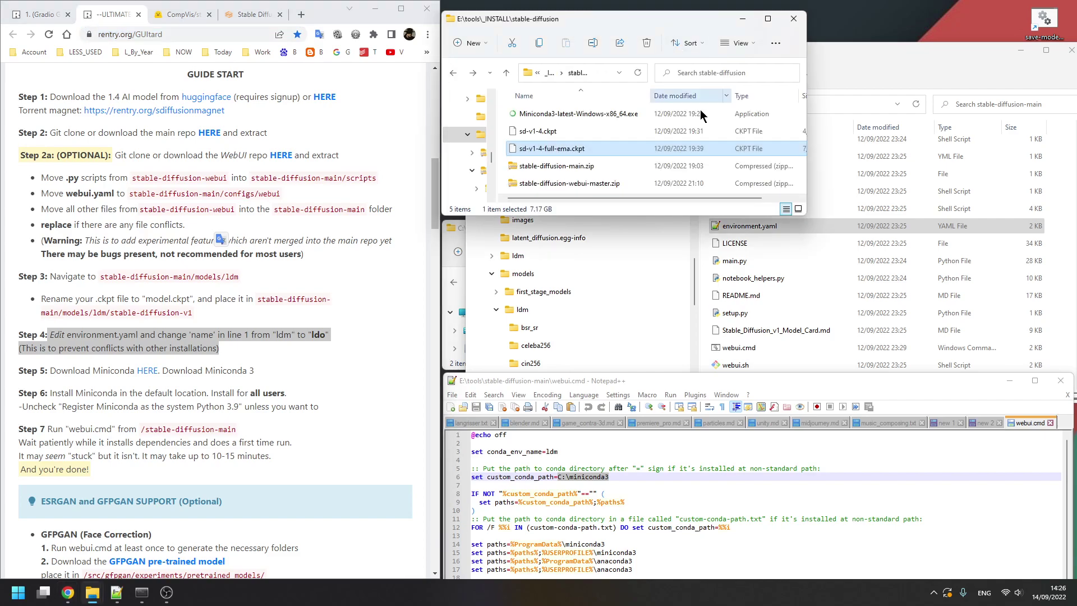
# Step: Browse to C:\miniconda3\envs and inspect the ldm environment folder
pyautogui.click(861, 73)
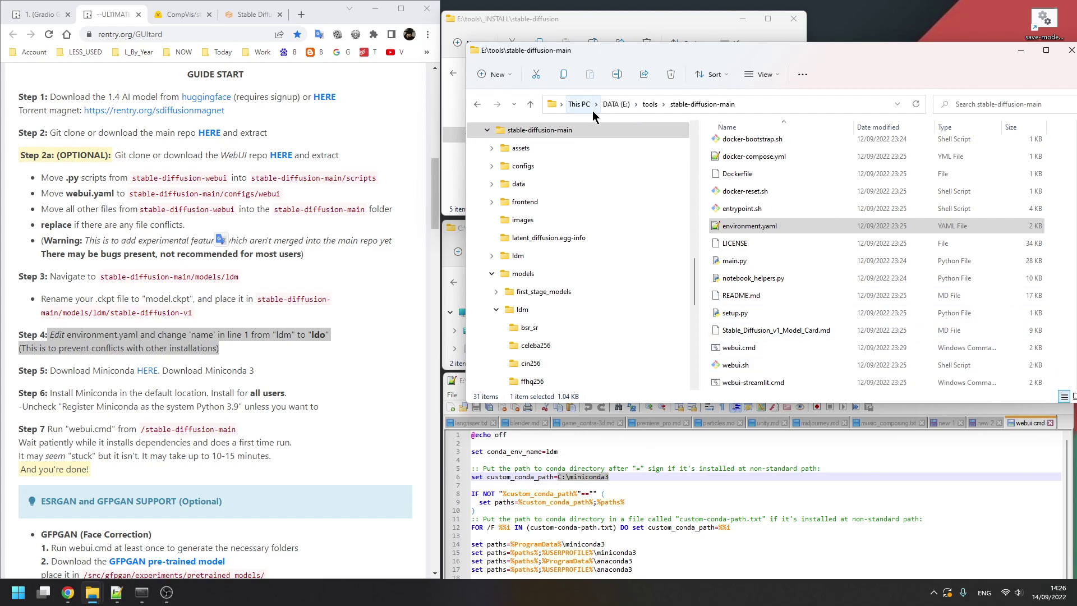
pyautogui.click(578, 105)
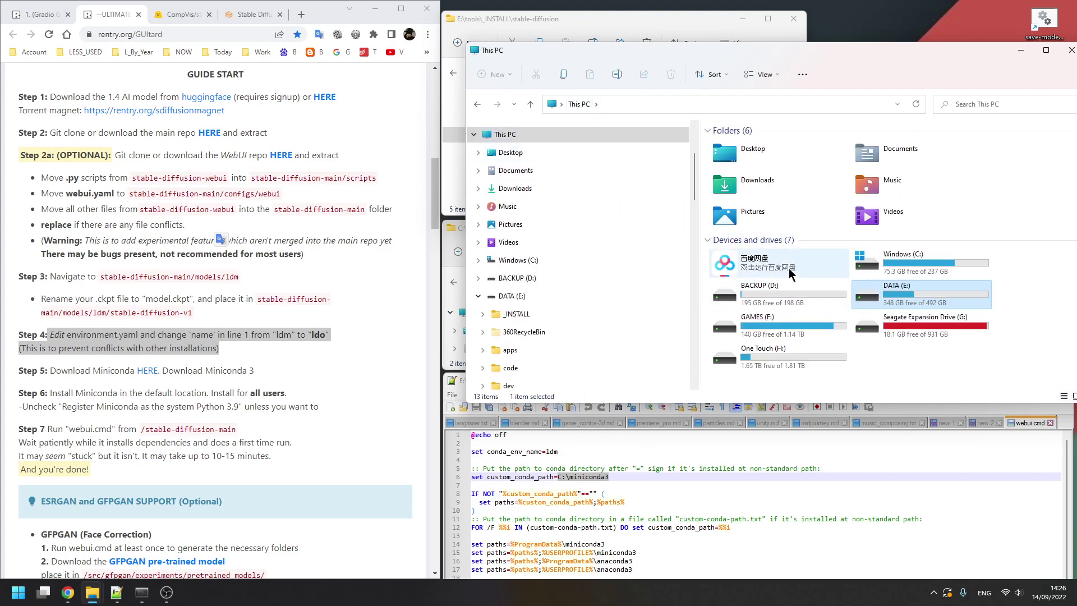
pyautogui.click(888, 261)
pyautogui.doubleClick(889, 261)
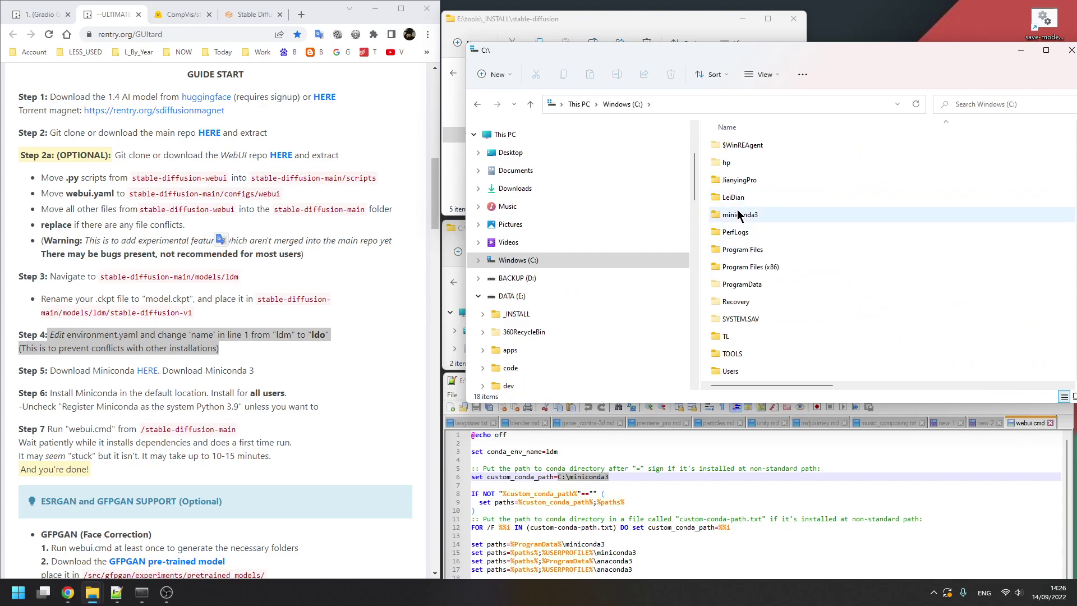
pyautogui.doubleClick(739, 216)
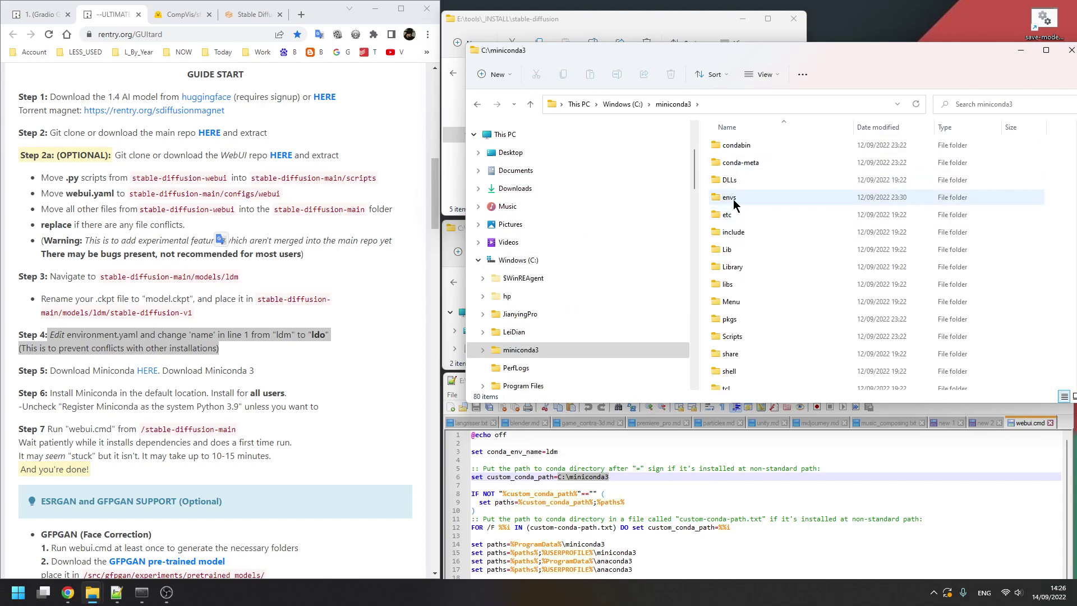
pyautogui.doubleClick(734, 198)
pyautogui.click(723, 146)
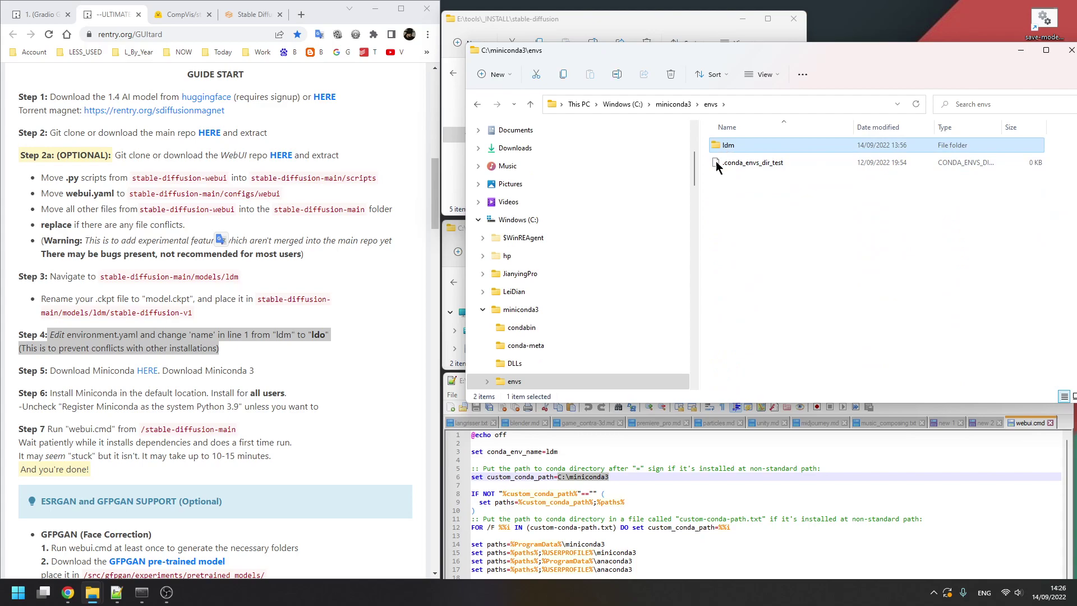
pyautogui.click(723, 187)
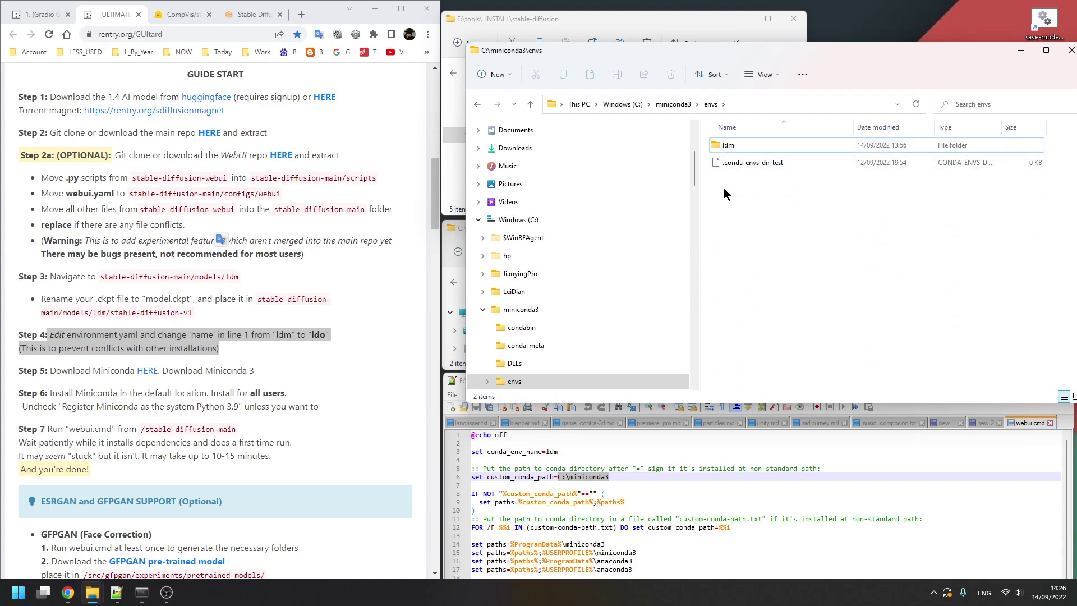
pyautogui.click(719, 148)
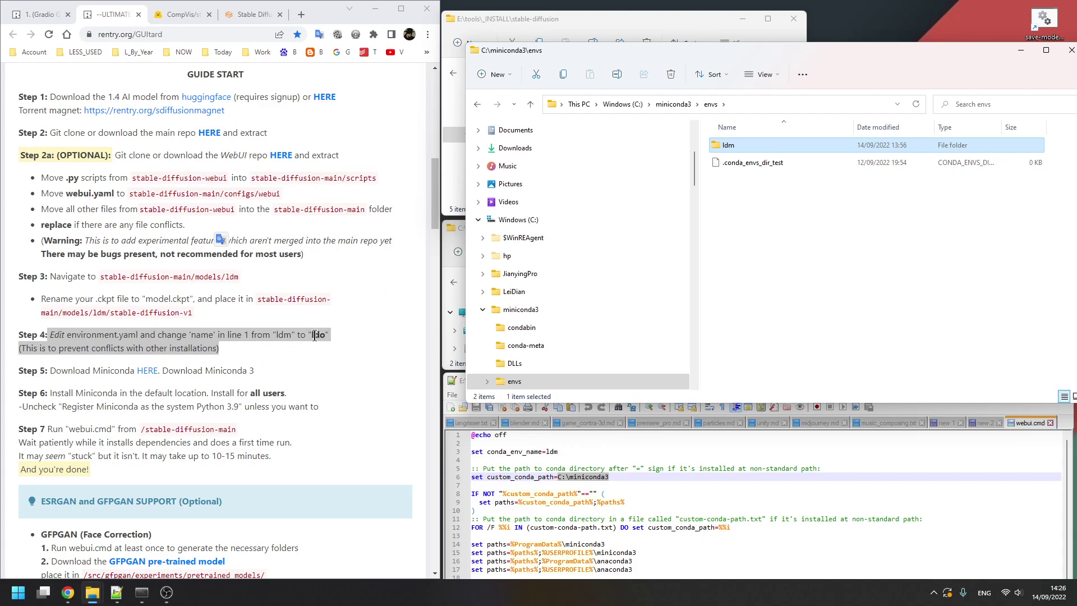
pyautogui.click(738, 240)
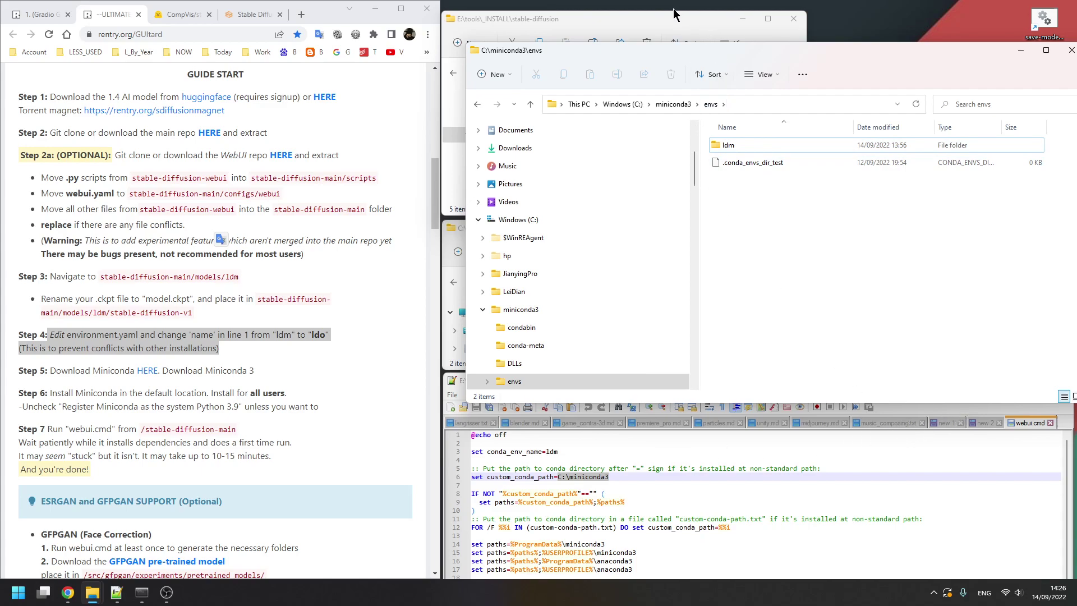
# Step: Rearrange the overlapping File Explorer windows and bring the larger C:\miniconda3\envs window to the front
pyautogui.click(611, 26)
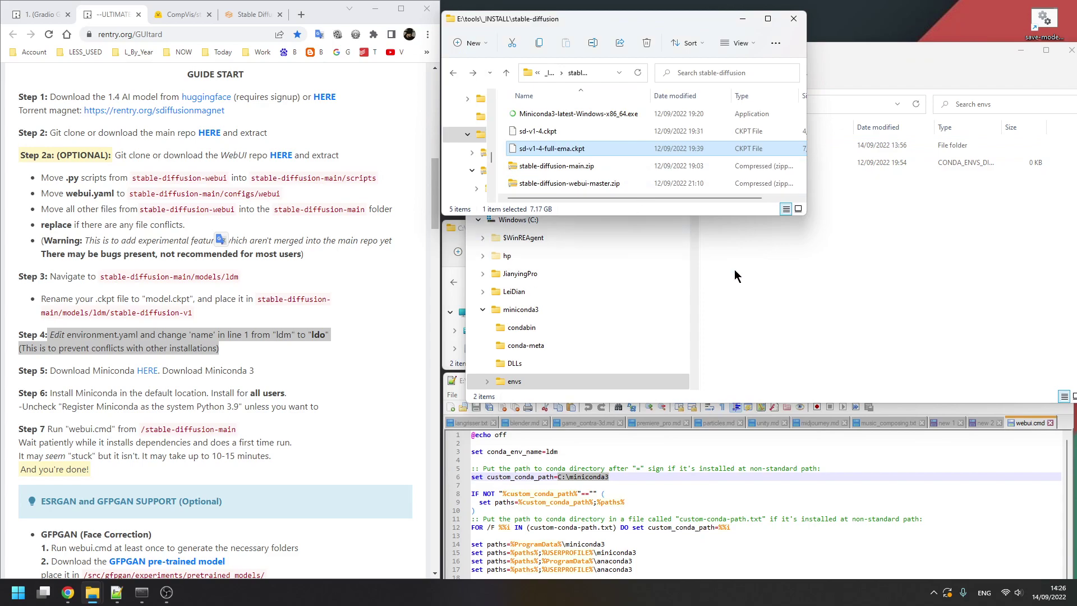
pyautogui.click(848, 195)
pyautogui.moveTo(830, 52); pyautogui.dragTo(890, 201)
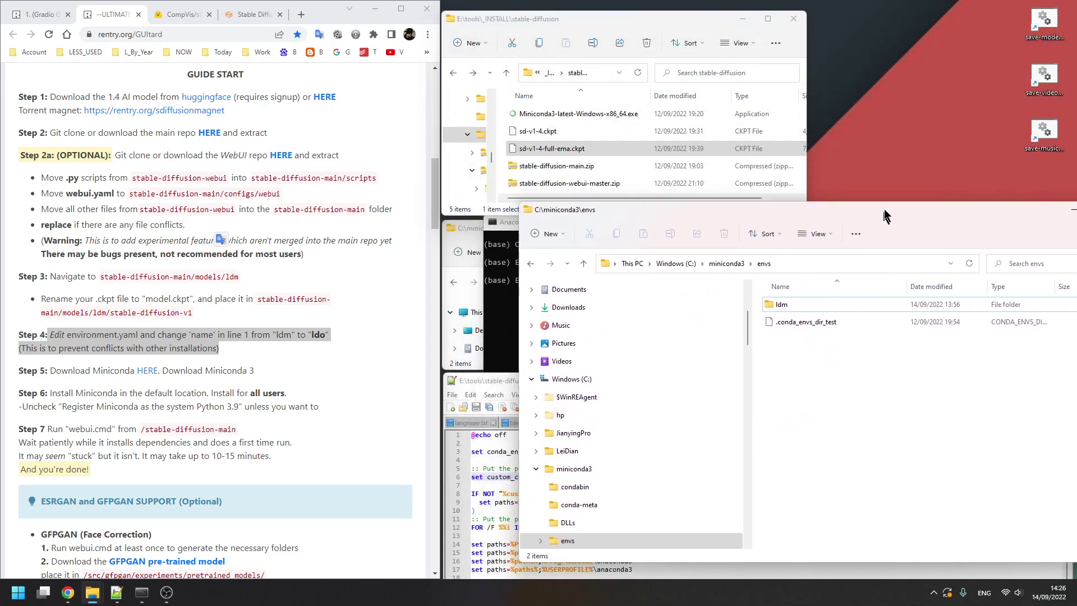
pyautogui.click(466, 227)
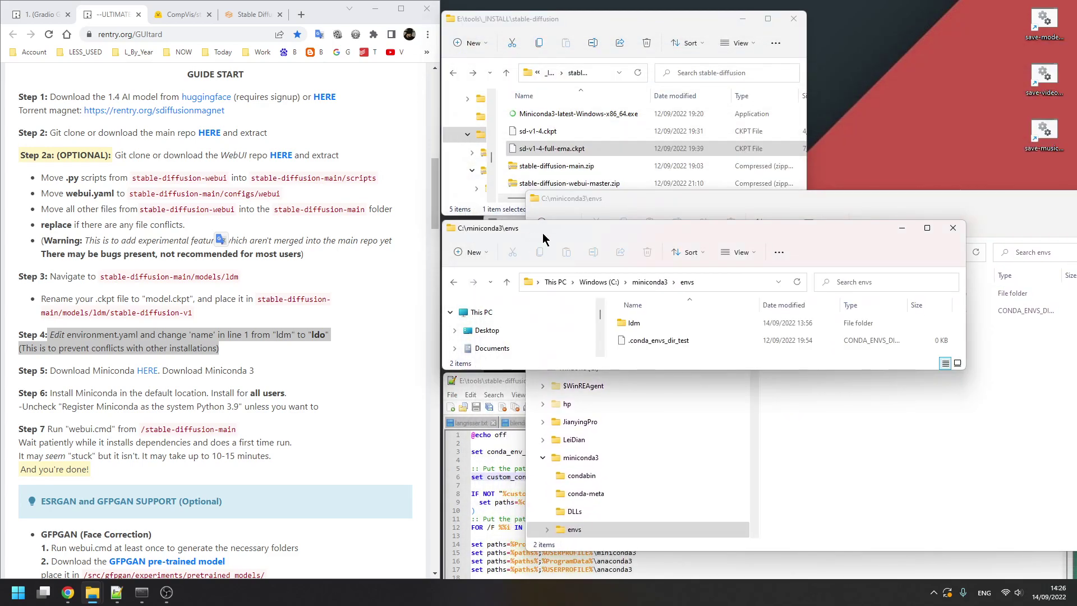
pyautogui.moveTo(842, 198); pyautogui.dragTo(707, 126)
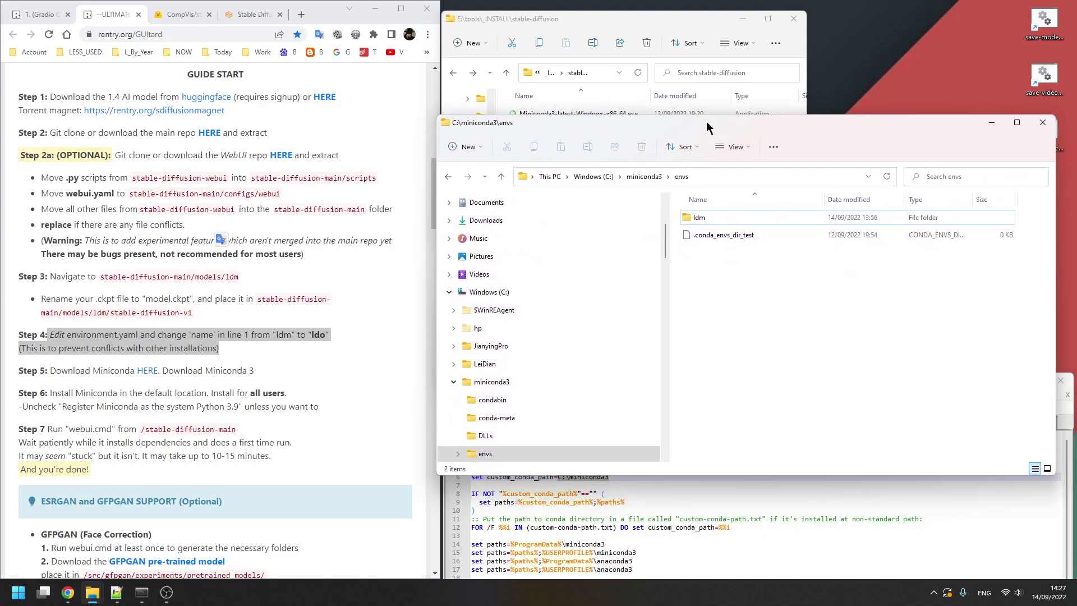
# Step: Navigate back to E:\tools\stable-diffusion-main and open environment.yaml to check its environment name line
pyautogui.click(444, 176)
pyautogui.click(444, 176)
pyautogui.click(443, 173)
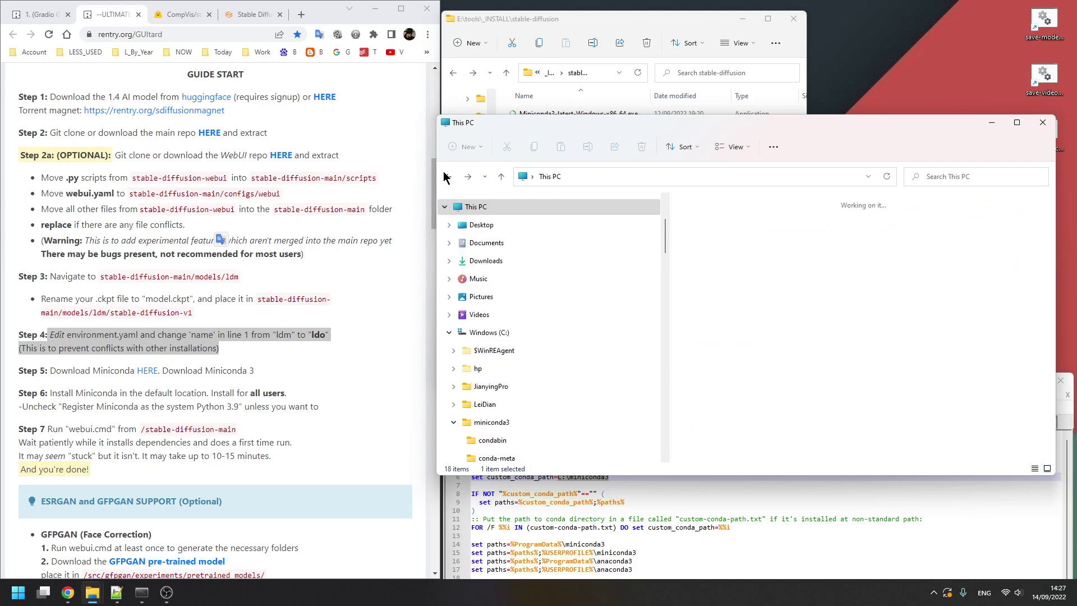
pyautogui.click(443, 173)
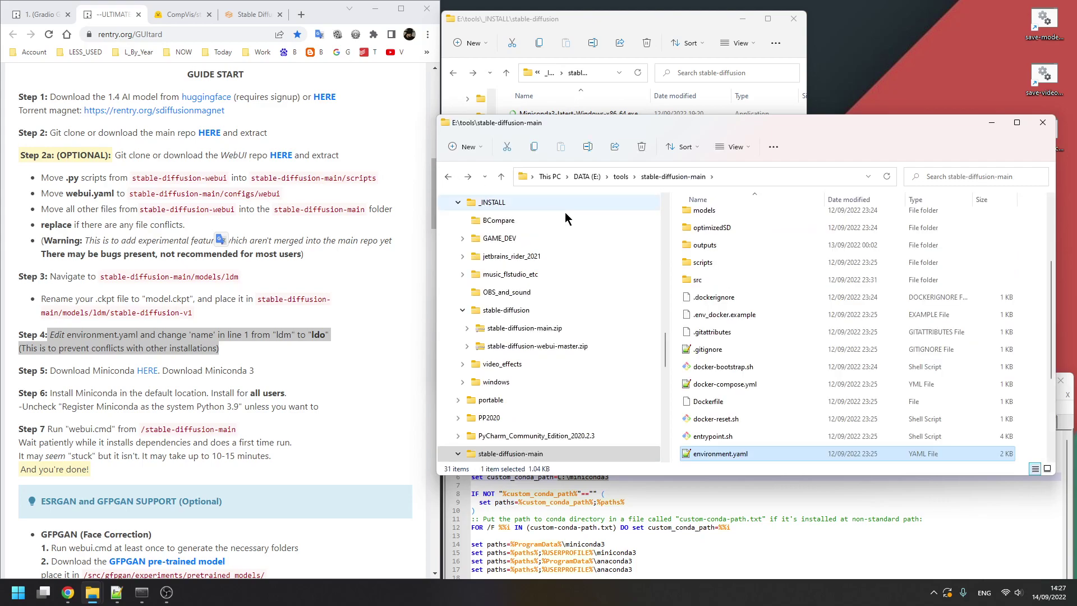
pyautogui.scroll(-3, 729, 291)
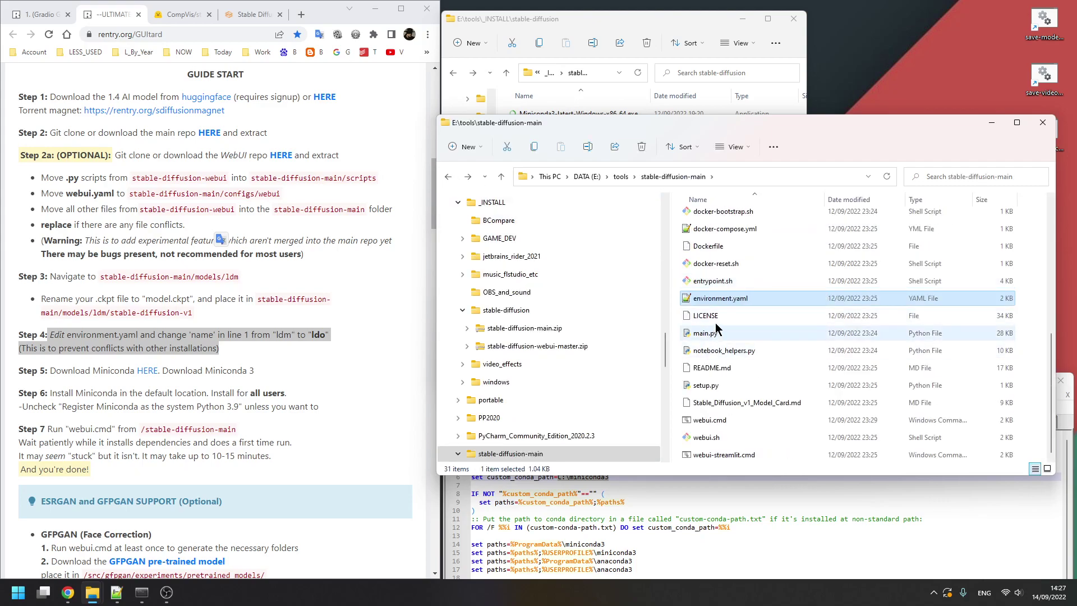
pyautogui.scroll(4, 727, 323)
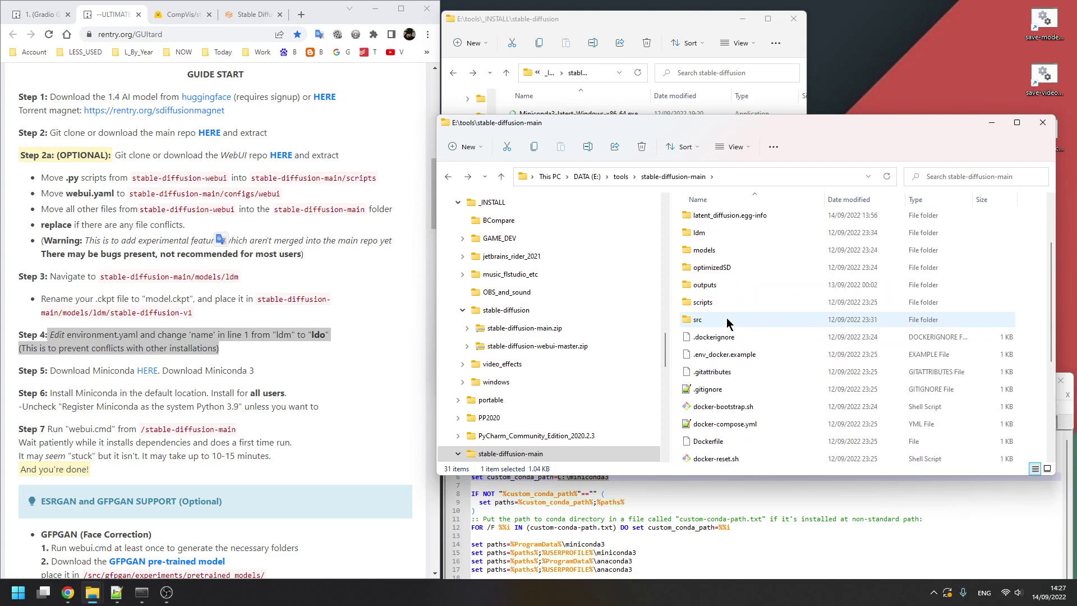
pyautogui.scroll(-2, 727, 321)
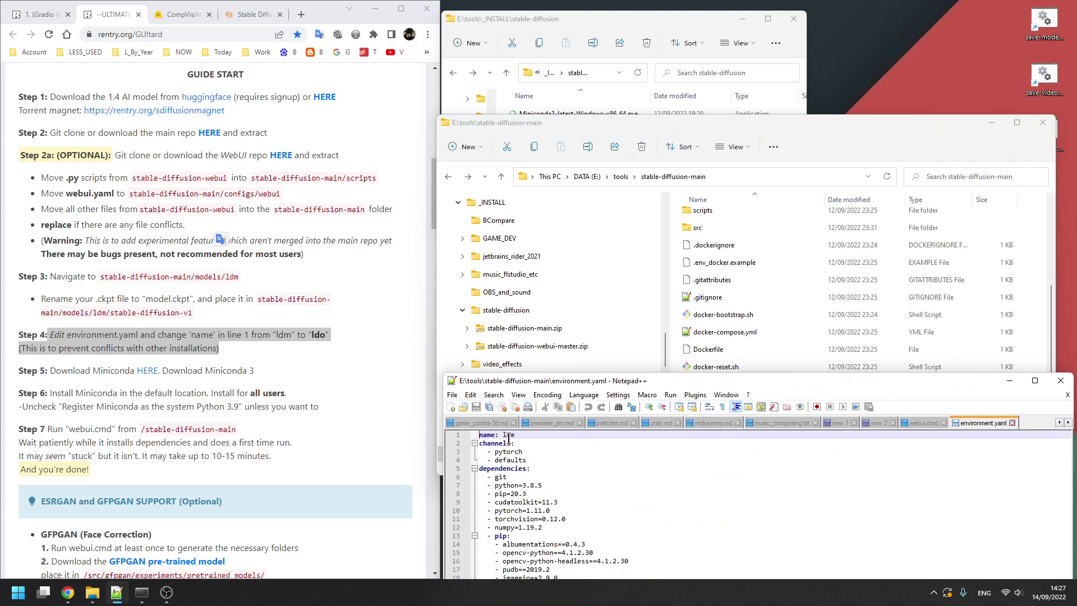
# Step: Close environment.yaml and return to the rentry.org/GUItard installation guide
pyautogui.click(1013, 424)
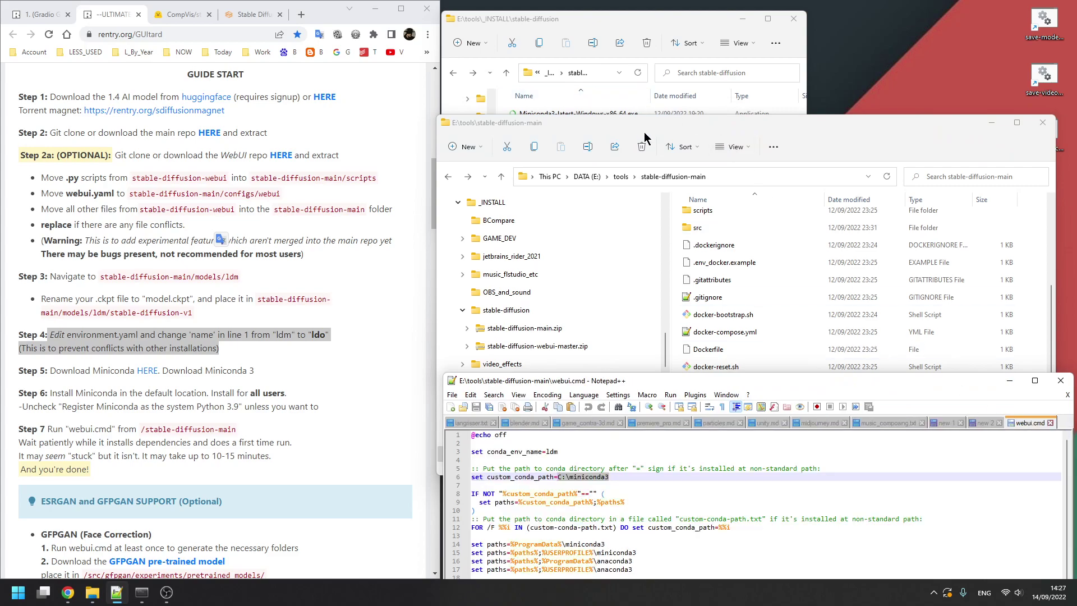
pyautogui.click(374, 345)
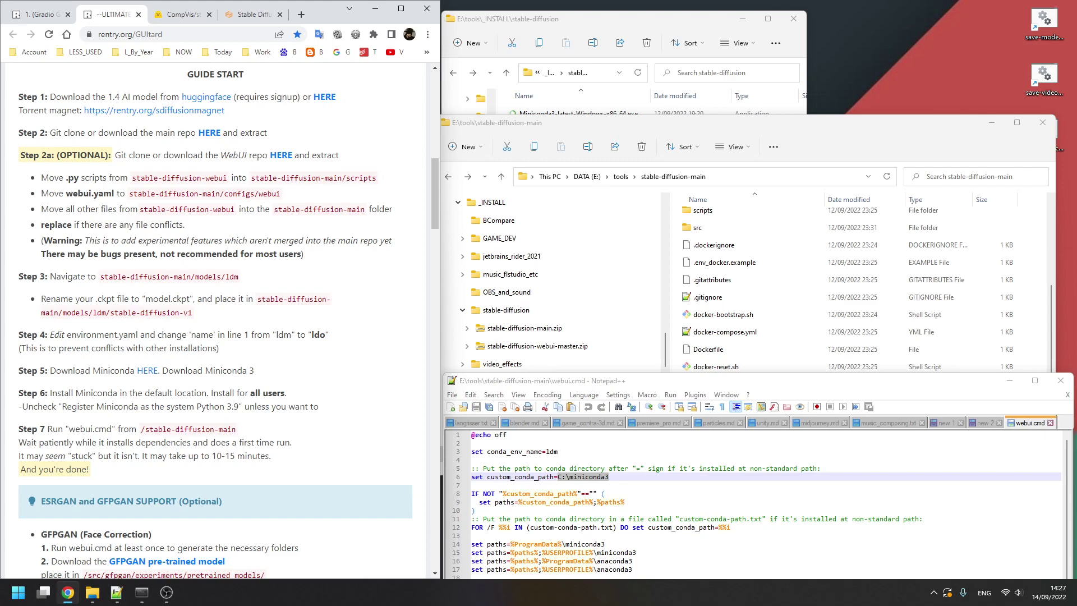
# Step: Switch to the Anaconda Prompt and run webui.cmd from E:\tools\stable-diffusion-main, with the rentry.org/SDInstallation guide shown alongside
pyautogui.hotkey('alt', 'Tab')
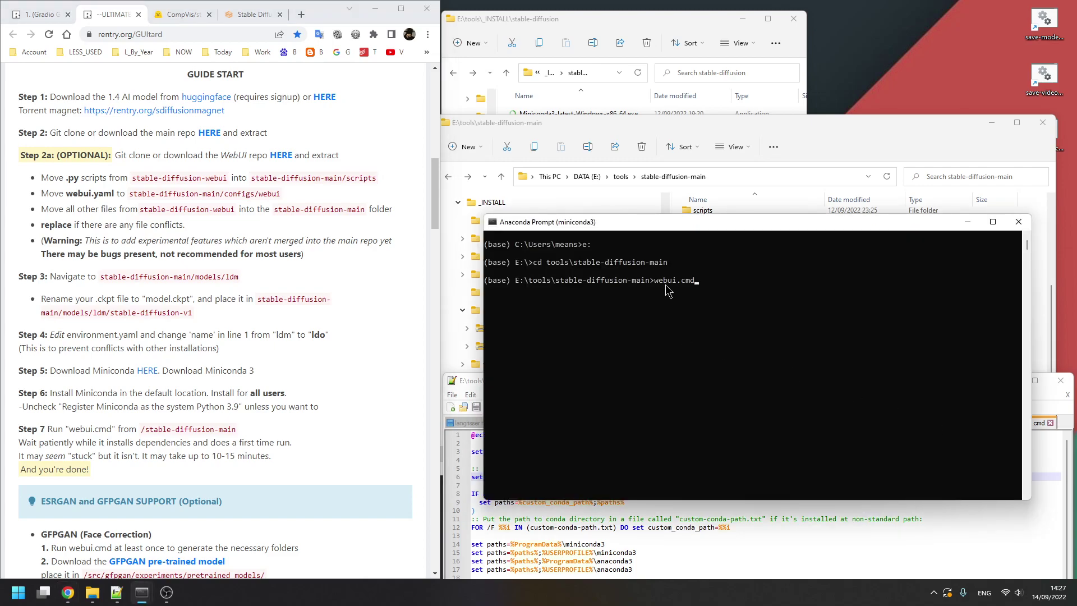
pyautogui.click(47, 16)
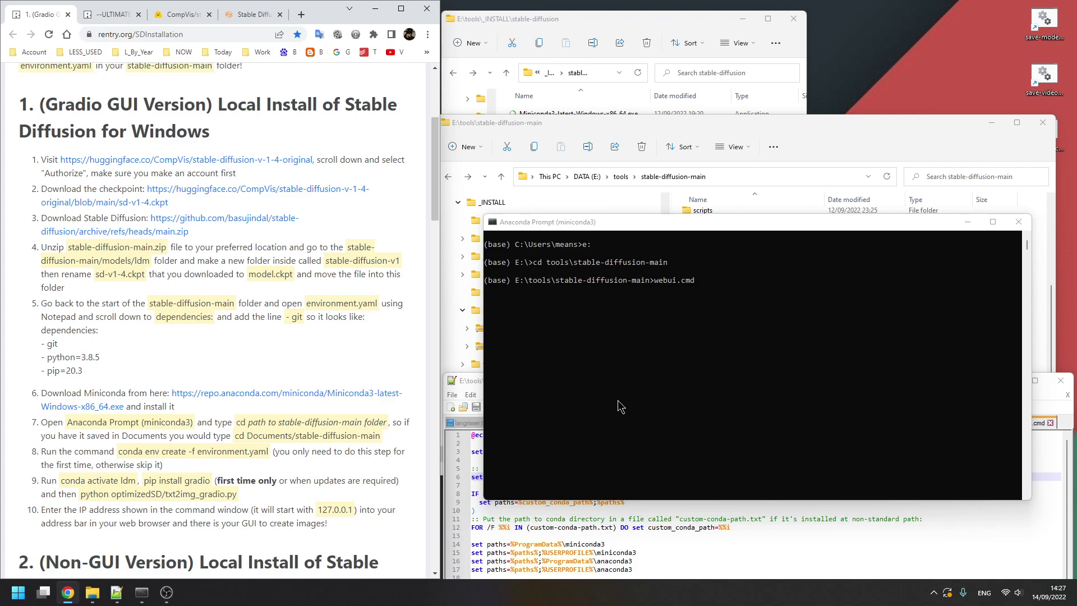
pyautogui.moveTo(688, 222); pyautogui.dragTo(688, 171)
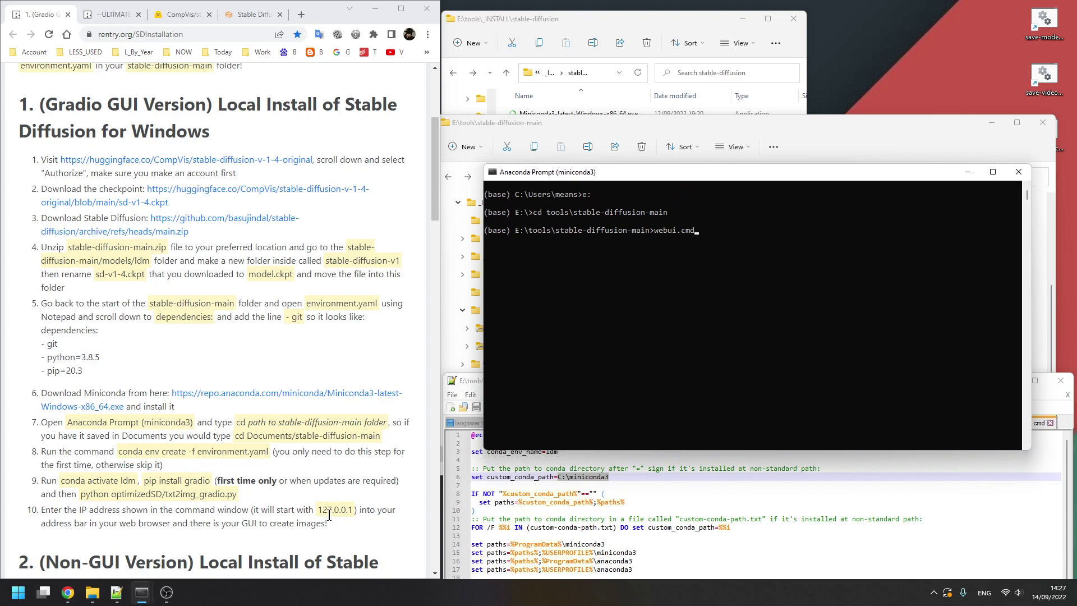
pyautogui.press('Return')
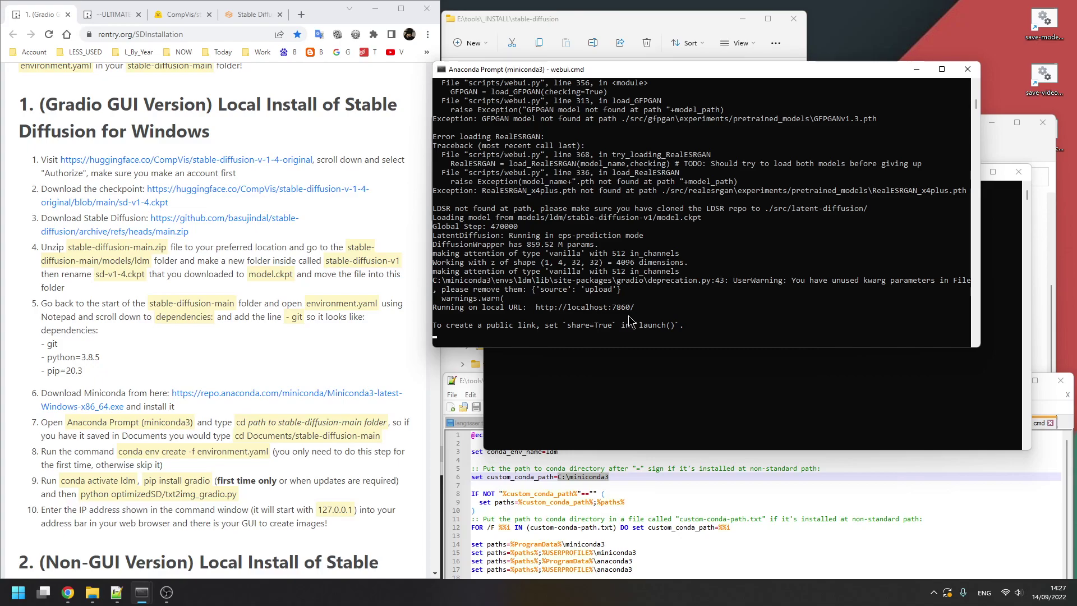
# Step: Switch to the Stable Diffusion WebUI page at 127.0.0.1:7860 in the browser and widen the window to look over its Image-to-Image interface
pyautogui.click(400, 86)
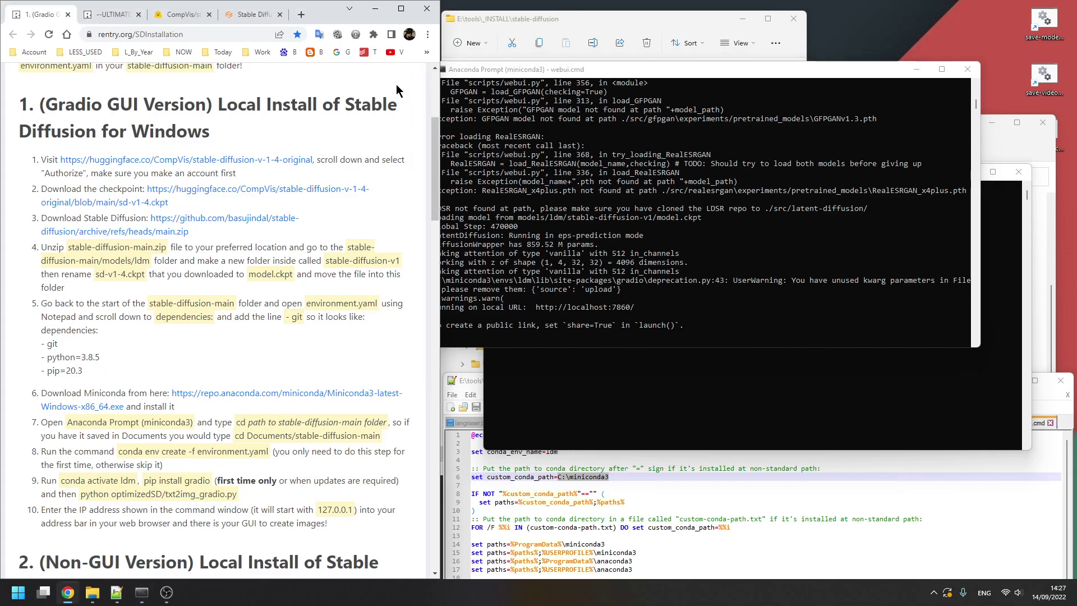
pyautogui.click(253, 15)
pyautogui.moveTo(440, 54); pyautogui.dragTo(910, 78)
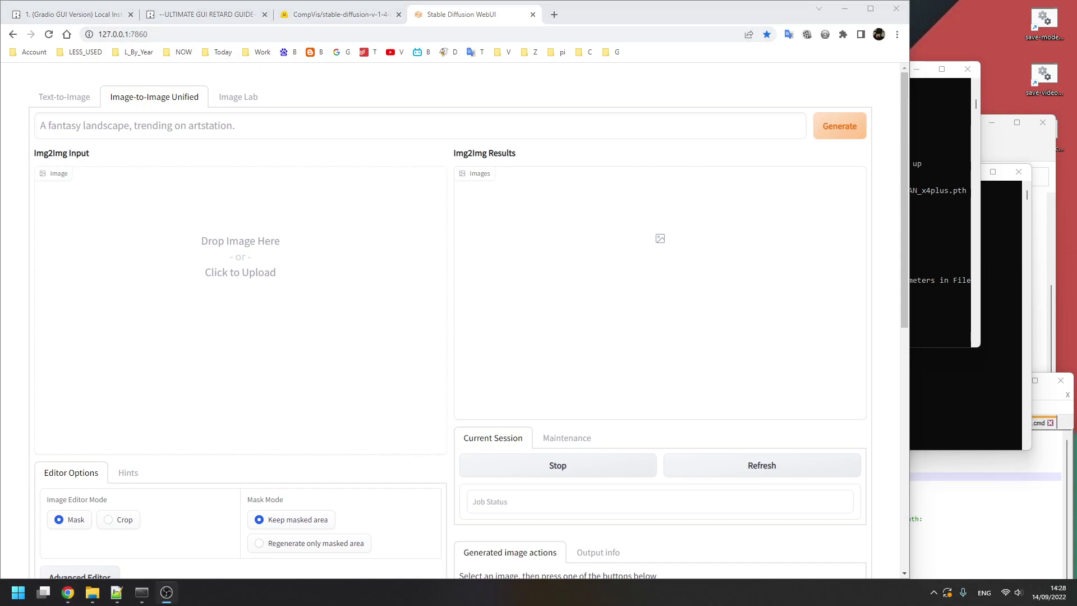
pyautogui.scroll(-4, 387, 322)
pyautogui.scroll(4, 380, 318)
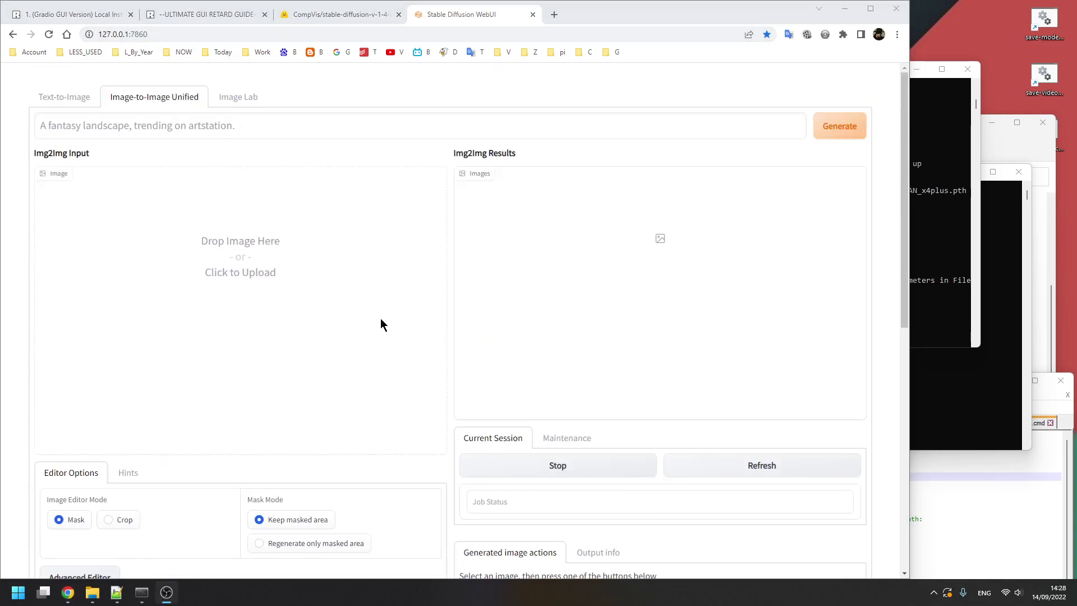